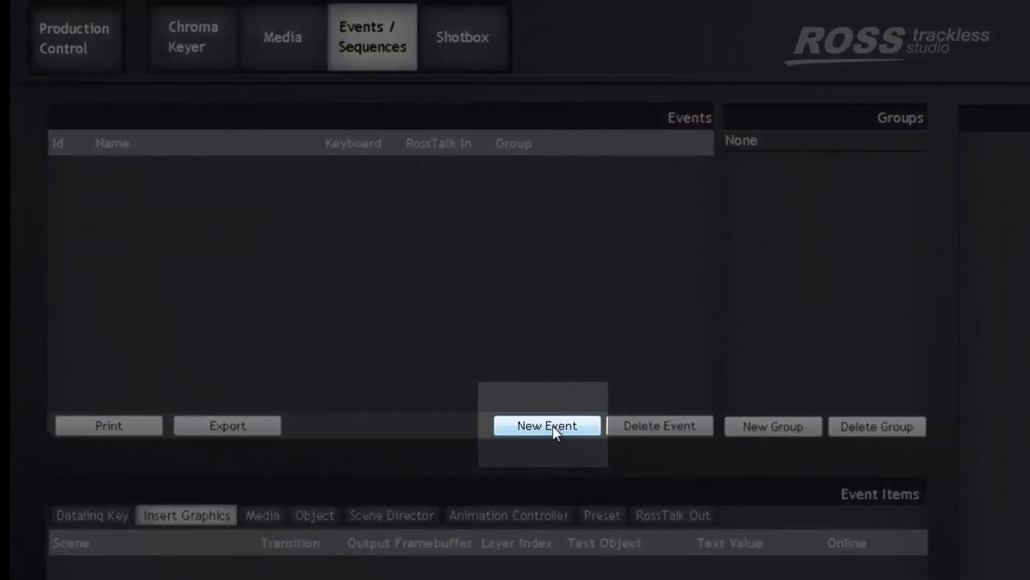
Create a new event and name it ShowNewsScene
{"action": "left_click", "coordinate": [553, 426]}
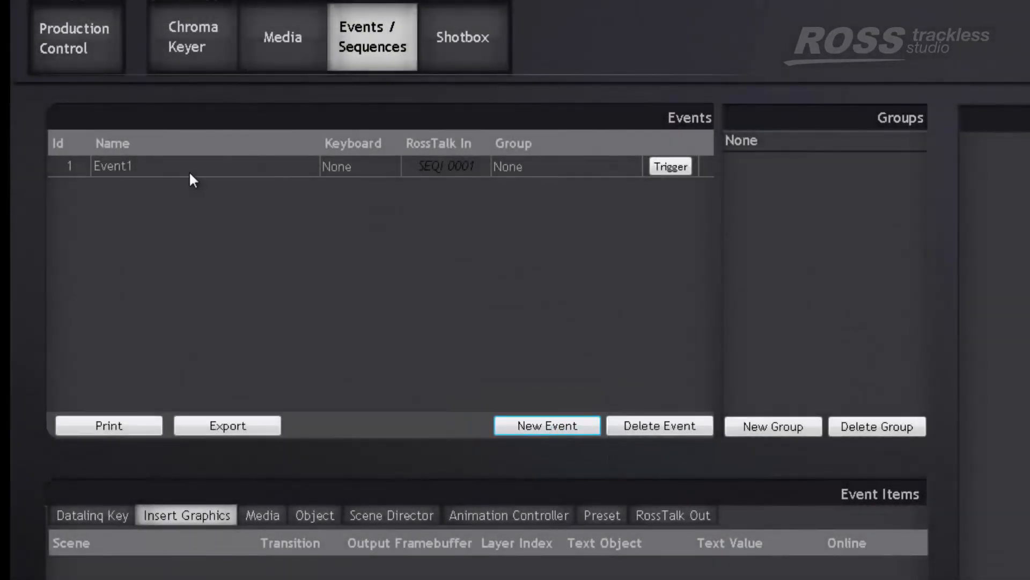
{"action": "double_click", "coordinate": [182, 166]}
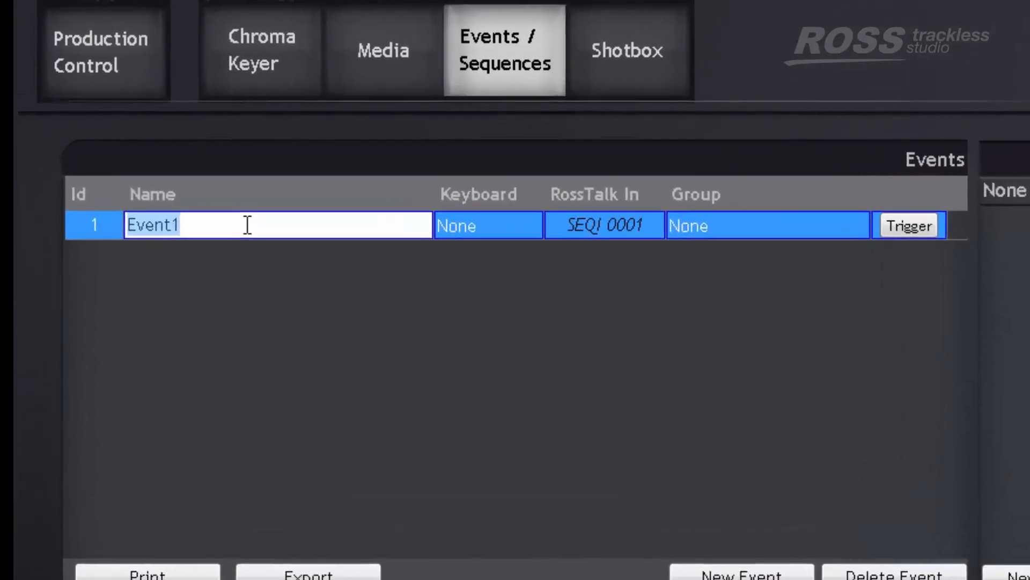
{"action": "type", "text": "ShowNews"}
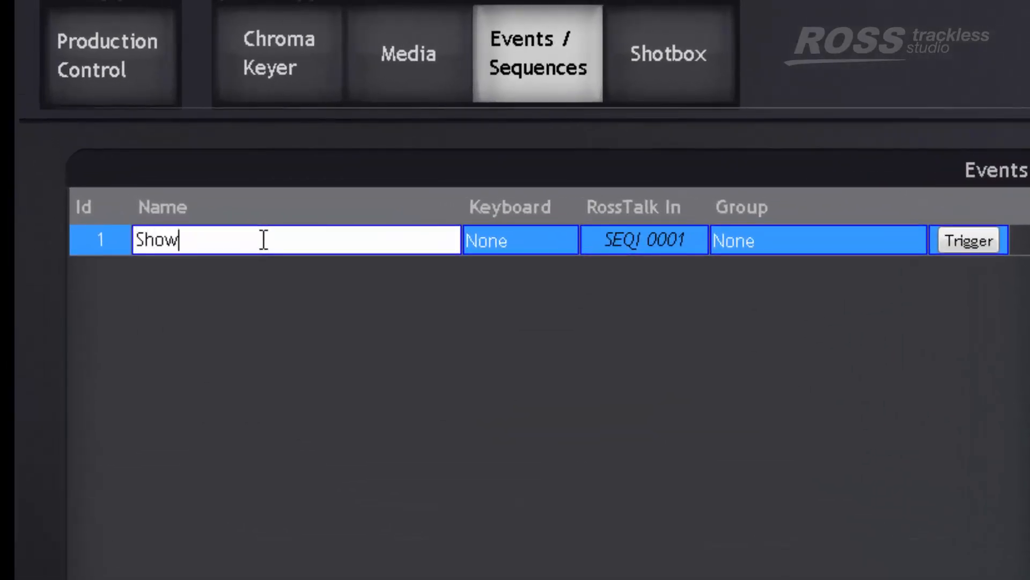
{"action": "type", "text": "Scene"}
{"action": "key", "text": "Return"}
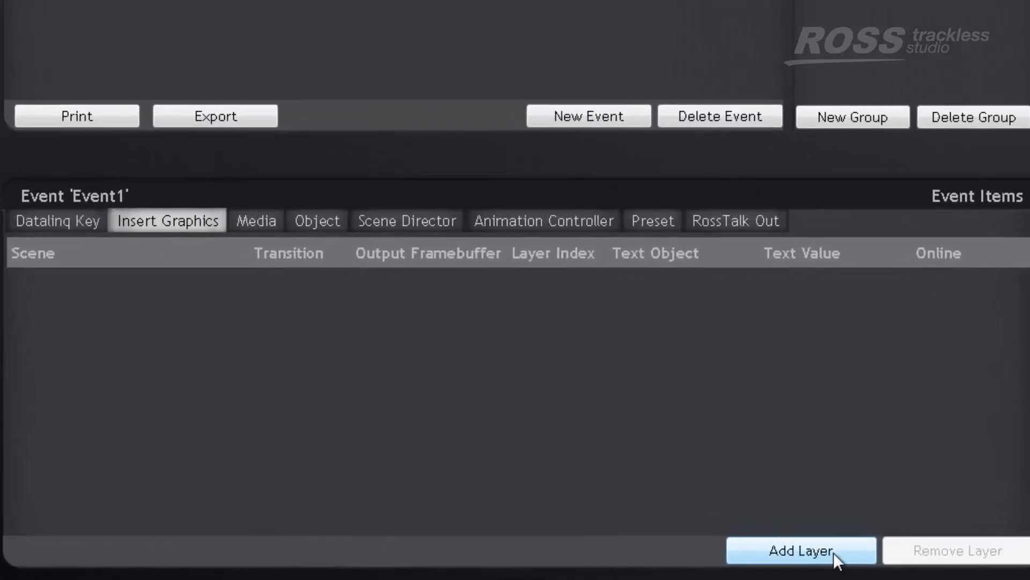
Add an insert-graphics layer to the ShowNewsScene event and choose FULLSCREEN_NEWS as its scene
{"action": "left_click", "coordinate": [833, 552]}
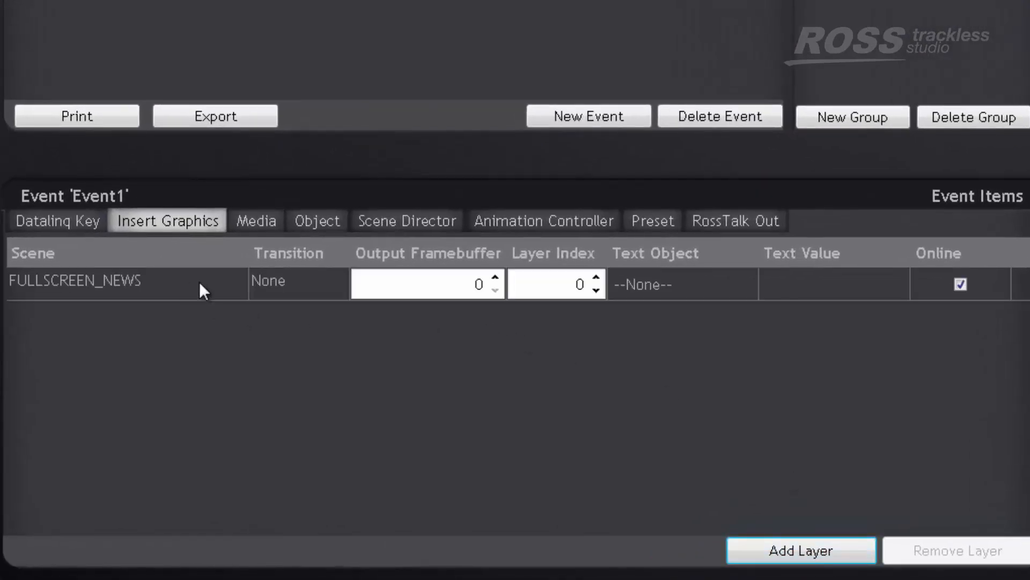
{"action": "left_click", "coordinate": [218, 283]}
{"action": "left_click", "coordinate": [217, 283]}
{"action": "left_click", "coordinate": [218, 282]}
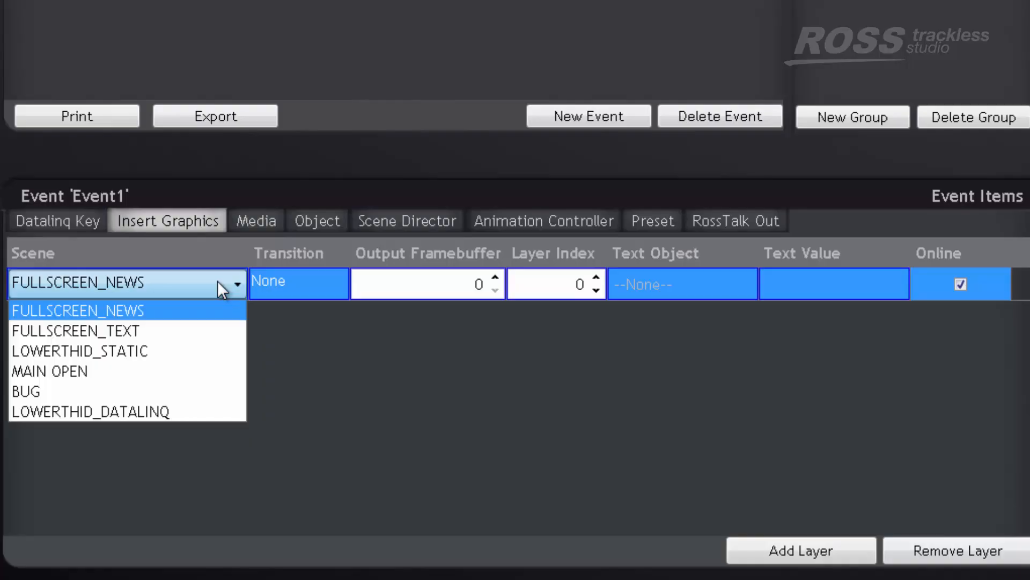
{"action": "left_click", "coordinate": [169, 311]}
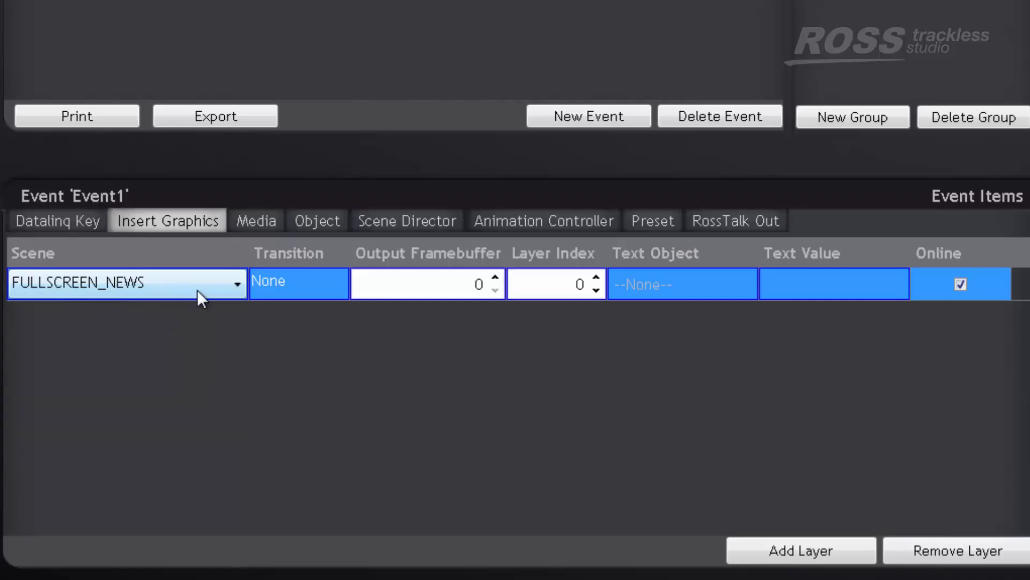
Set the FULLSCREEN_NEWS layer's transition to Crossfade and check its output framebuffer and layer index
{"action": "left_click", "coordinate": [300, 283]}
{"action": "left_click", "coordinate": [332, 285]}
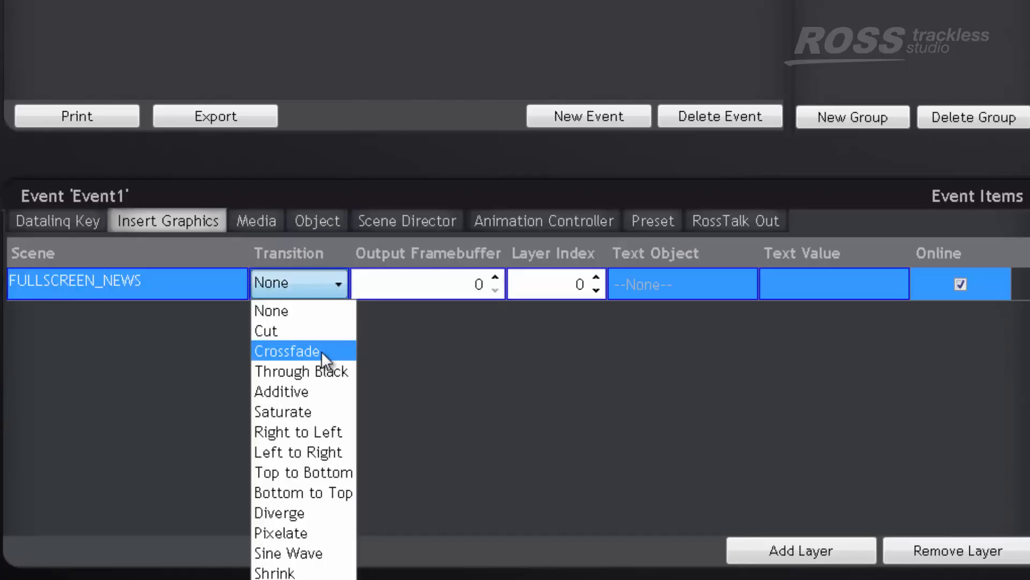
{"action": "left_click", "coordinate": [321, 351]}
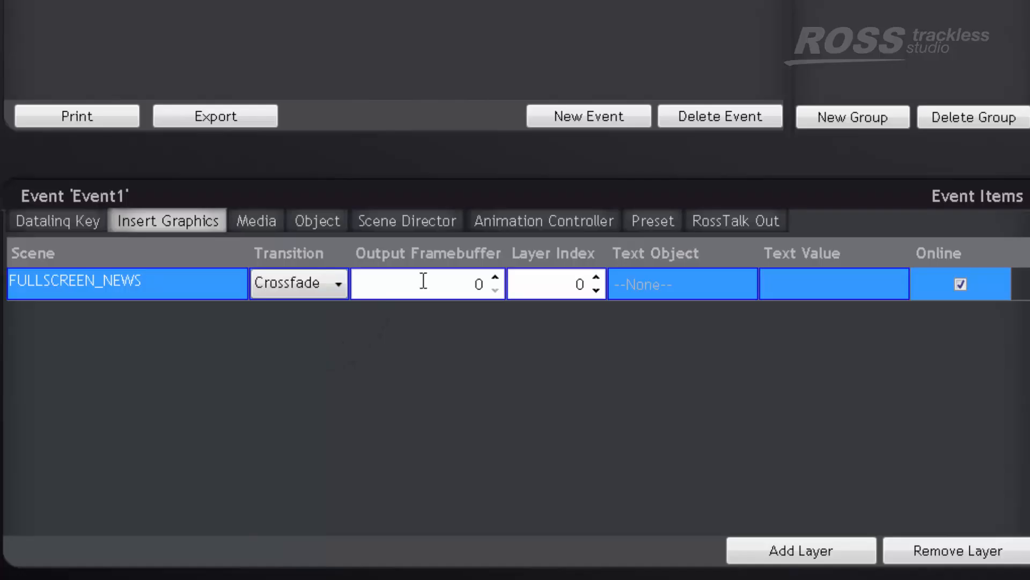
{"action": "left_click", "coordinate": [486, 284]}
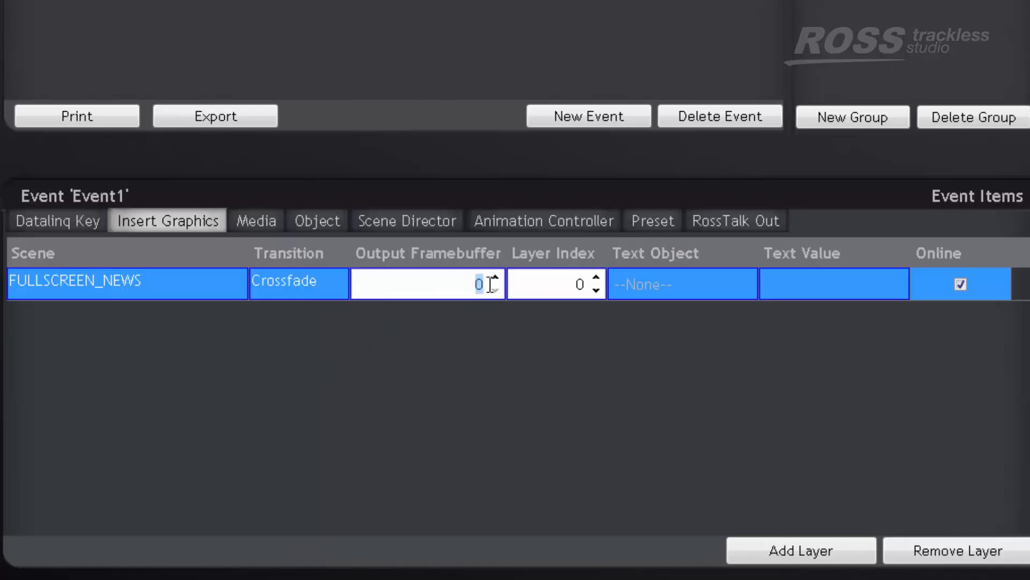
{"action": "left_click", "coordinate": [436, 286]}
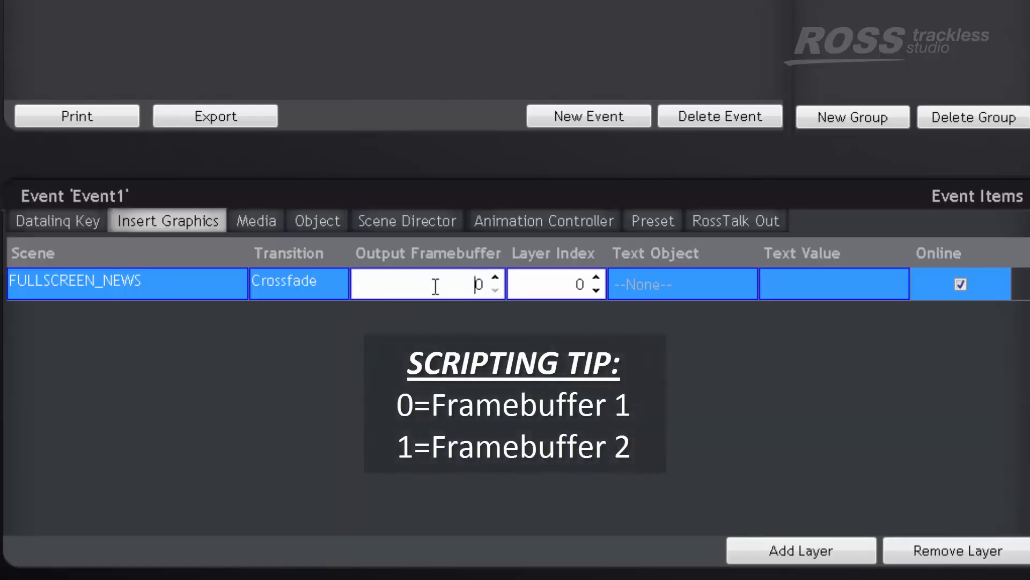
{"action": "left_click", "coordinate": [546, 283]}
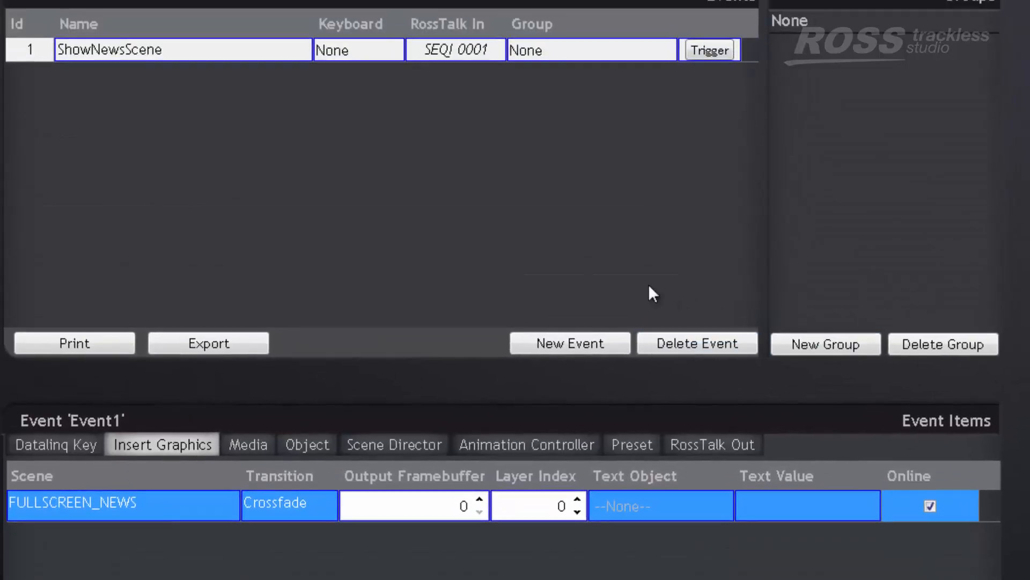
Create a second event and name it HideNewsScene
{"action": "left_click", "coordinate": [550, 340]}
{"action": "double_click", "coordinate": [152, 67]}
{"action": "type", "text": "HideNewsScene"}
{"action": "key", "text": "Return"}
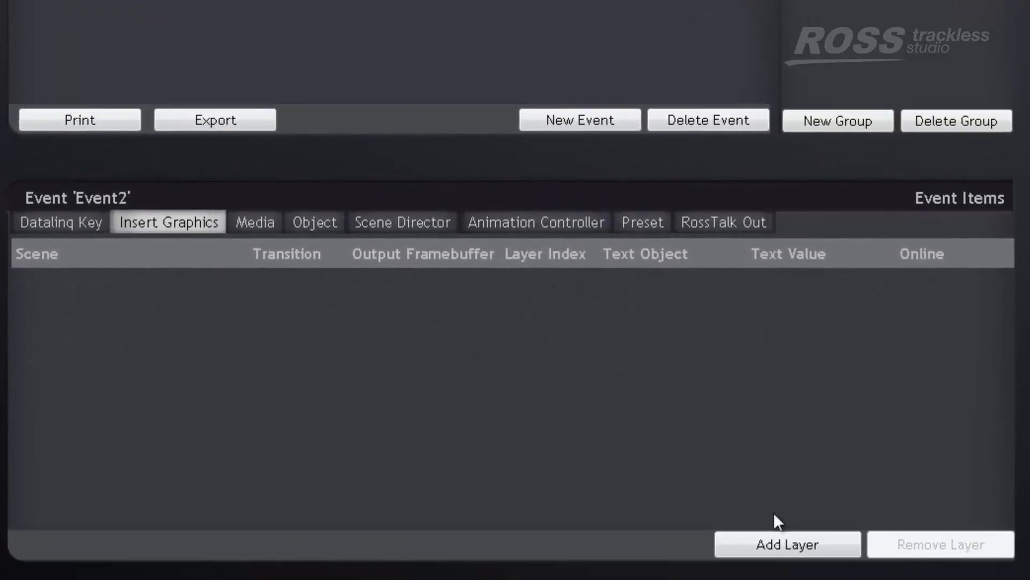
Add a graphics layer with the FULLSCREEN_NEWS scene to HideNewsScene and turn its Online option off
{"action": "left_click", "coordinate": [785, 543]}
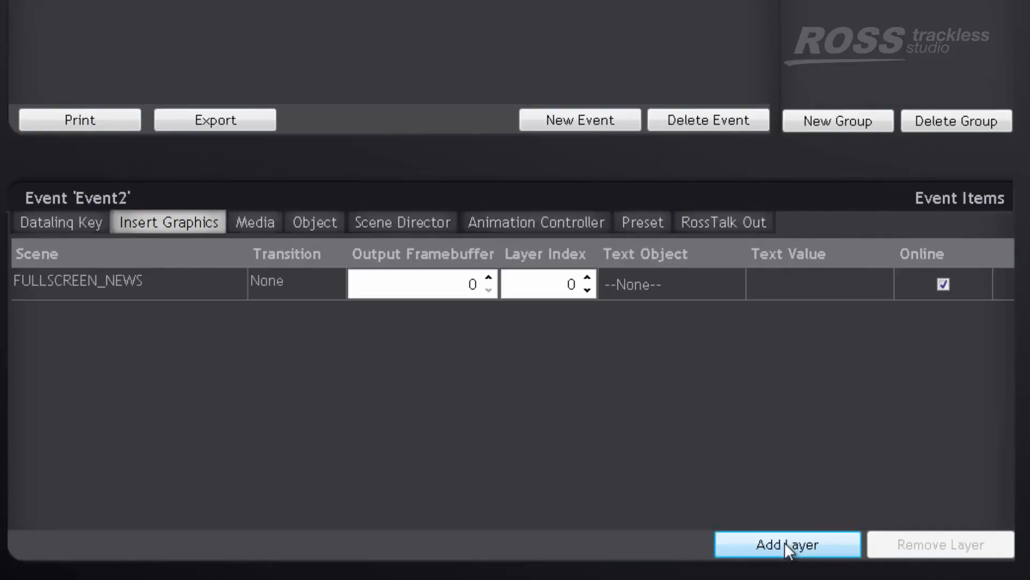
{"action": "left_click", "coordinate": [140, 286]}
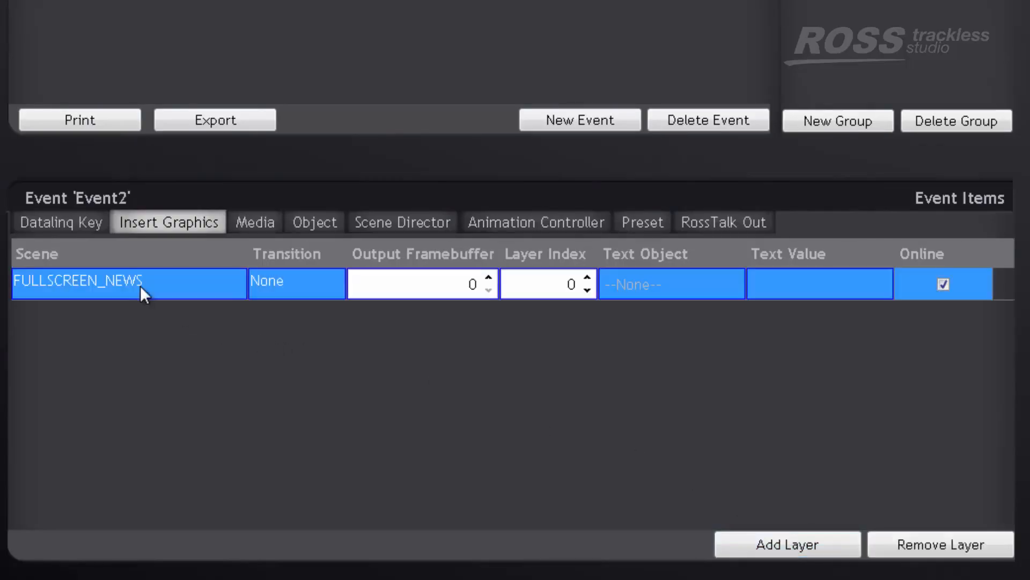
{"action": "left_click", "coordinate": [144, 284]}
{"action": "left_click", "coordinate": [143, 306]}
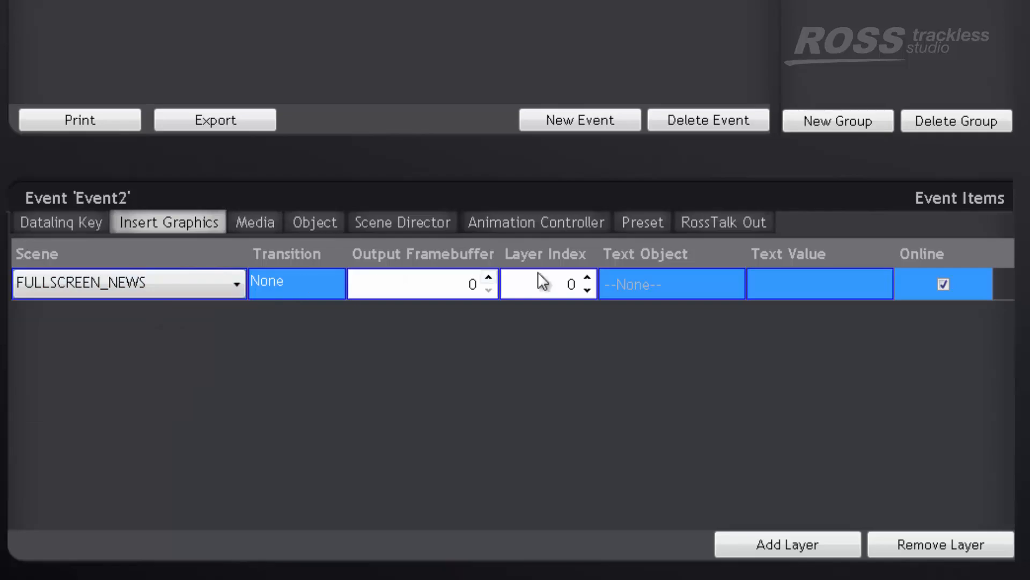
{"action": "left_click", "coordinate": [943, 285]}
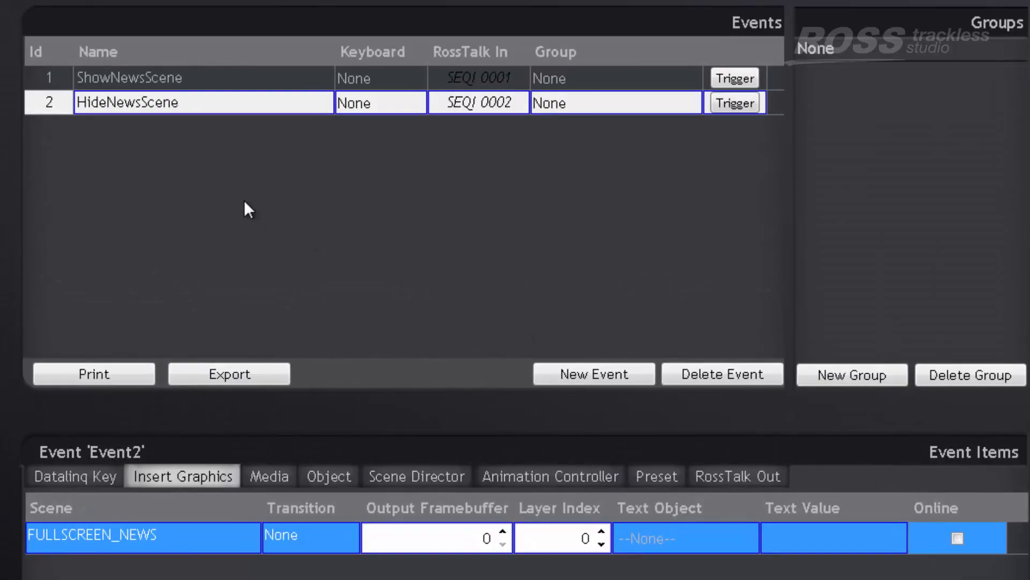
Test both events by triggering ShowNewsScene and HideNewsScene in turn
{"action": "left_click", "coordinate": [206, 78]}
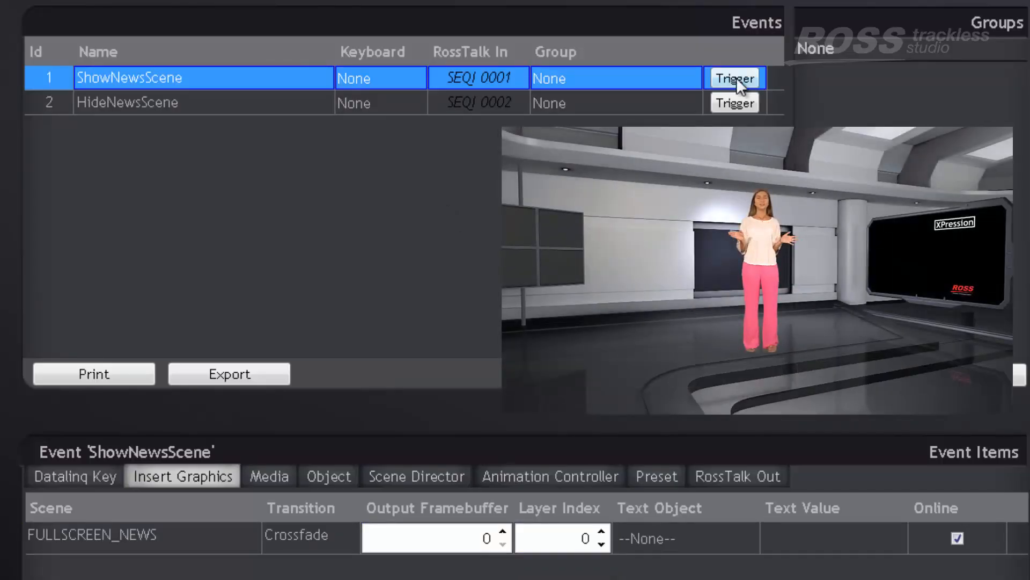
{"action": "left_click", "coordinate": [736, 78]}
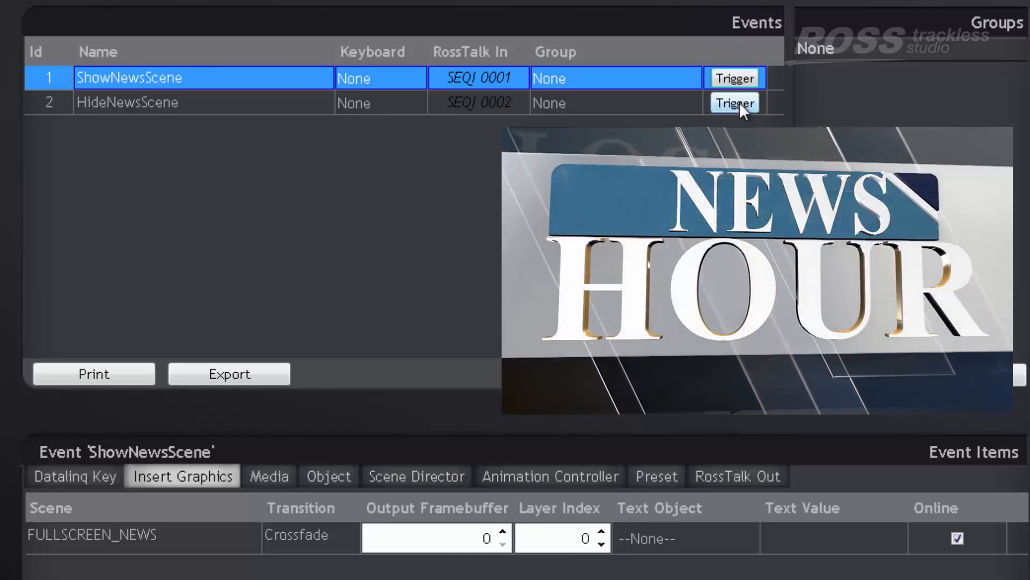
{"action": "left_click", "coordinate": [739, 102]}
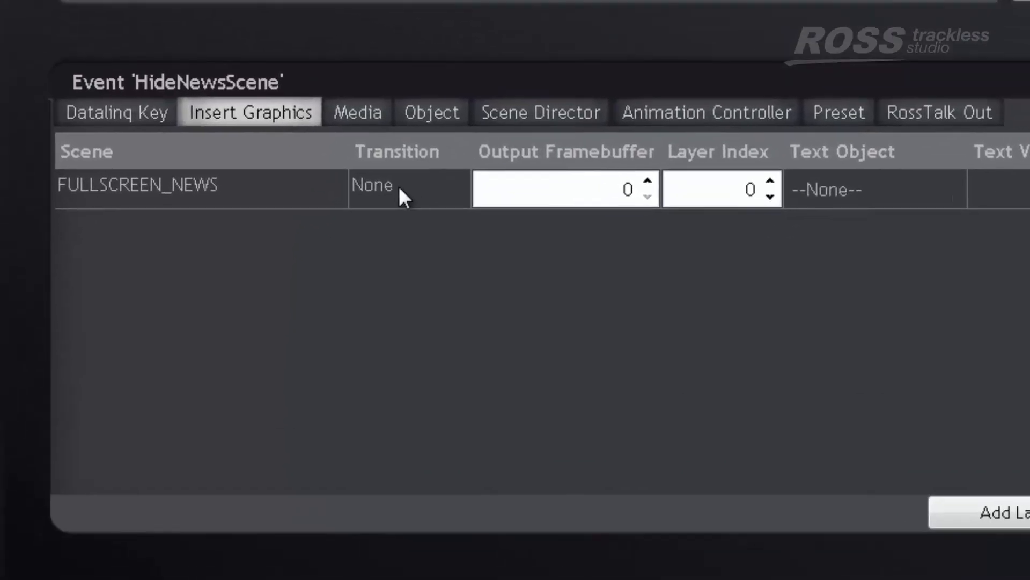
Set the transition of the FULLSCREEN_NEWS layer in HideNewsScene to Right to Left
{"action": "left_click", "coordinate": [399, 189]}
{"action": "left_click", "coordinate": [421, 192]}
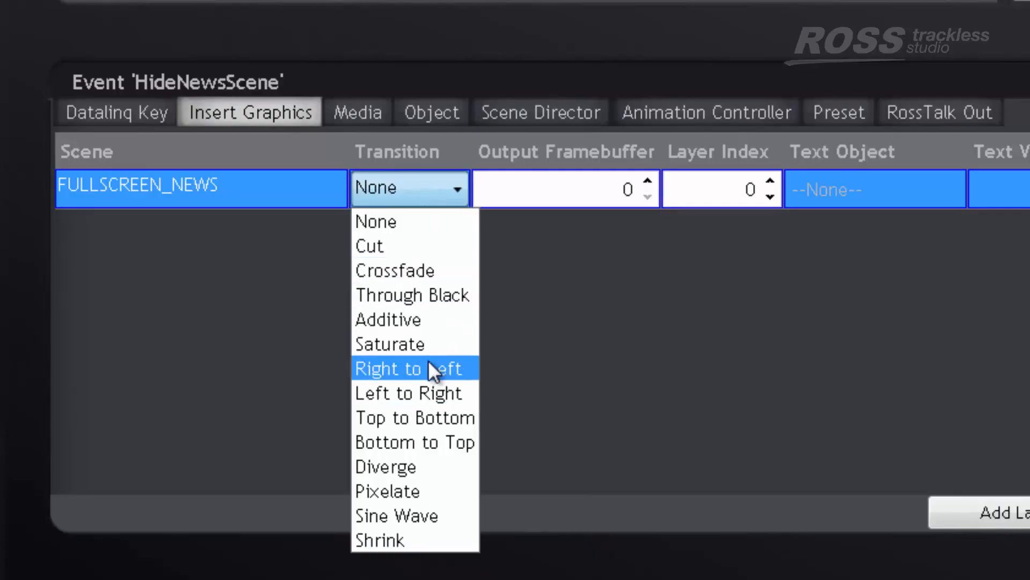
{"action": "left_click", "coordinate": [428, 369]}
Trigger ShowNewsScene and HideNewsScene again to preview their Crossfade and Right to Left transitions
{"action": "left_click", "coordinate": [382, 12]}
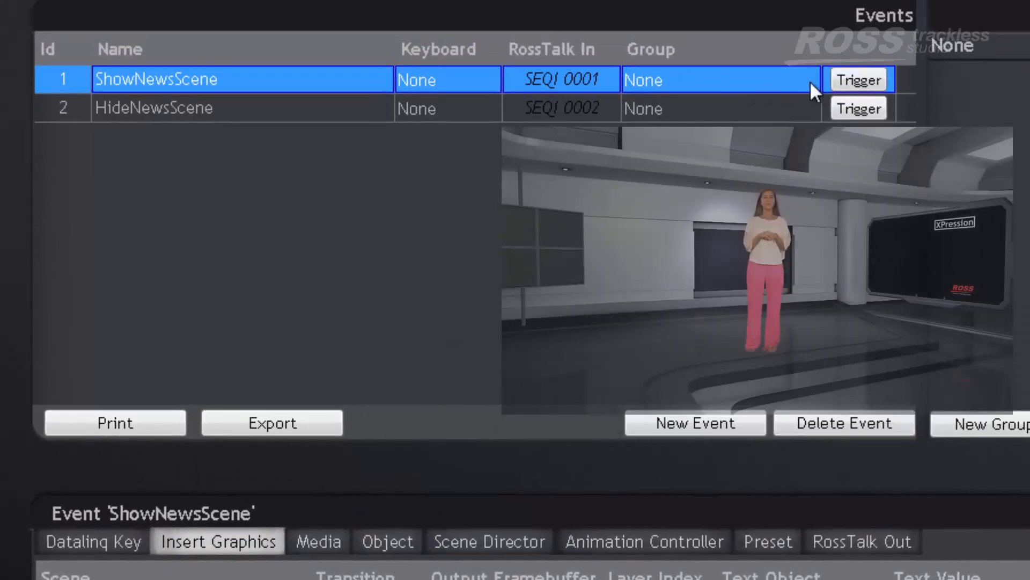
{"action": "left_click", "coordinate": [865, 77]}
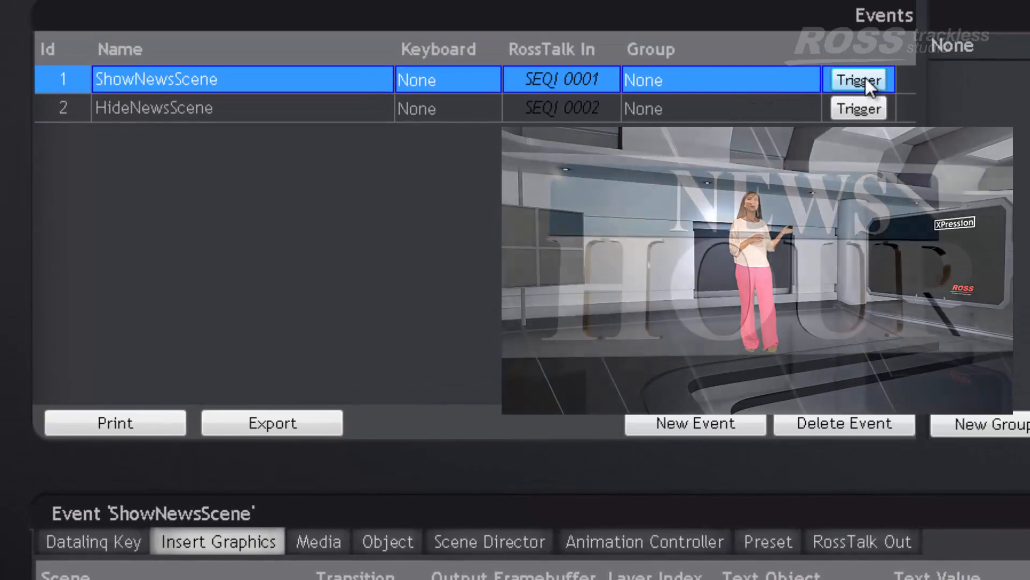
{"action": "left_click", "coordinate": [351, 111]}
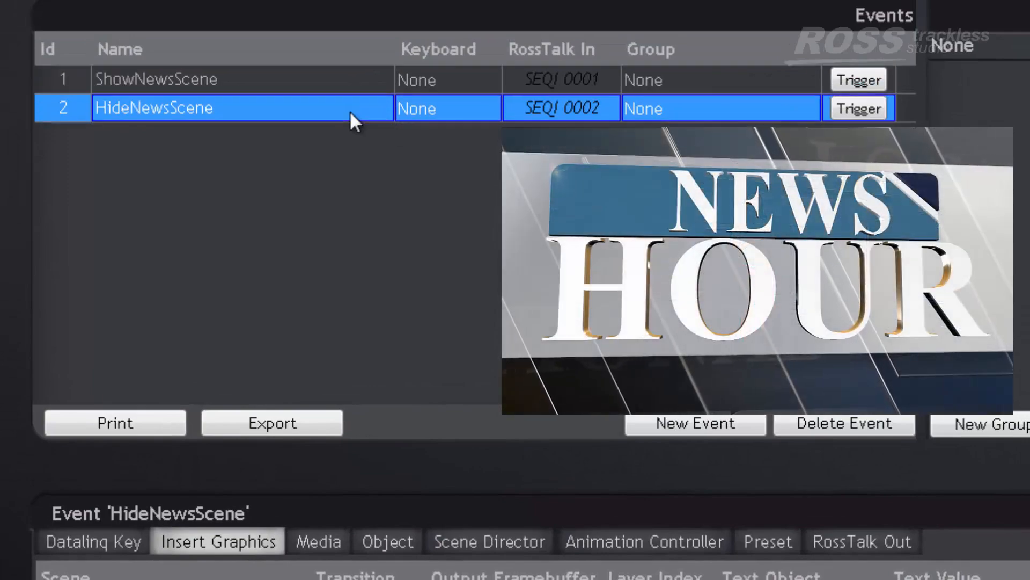
{"action": "left_click", "coordinate": [857, 108]}
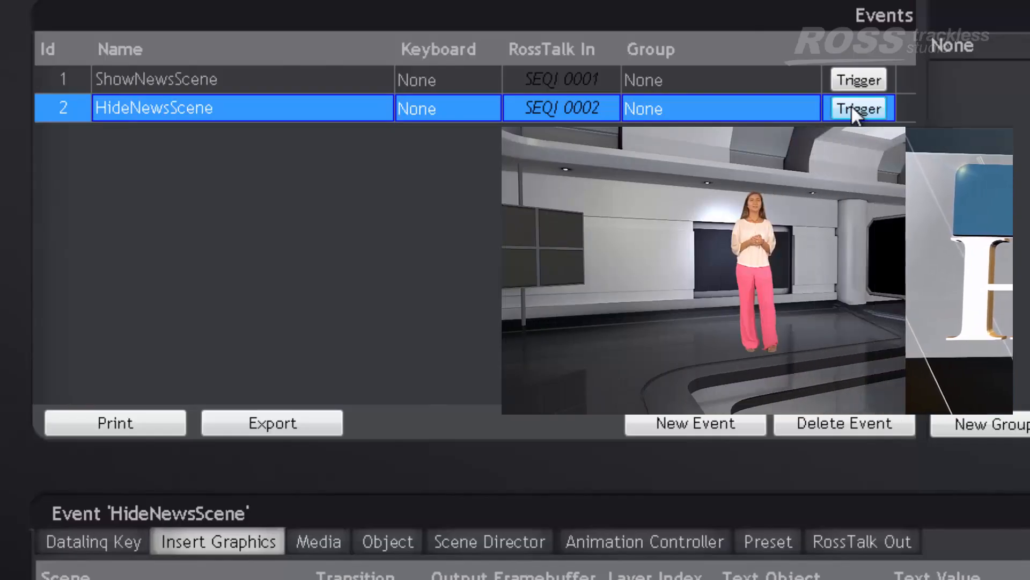
{"action": "left_click", "coordinate": [279, 81]}
{"action": "left_click", "coordinate": [275, 105]}
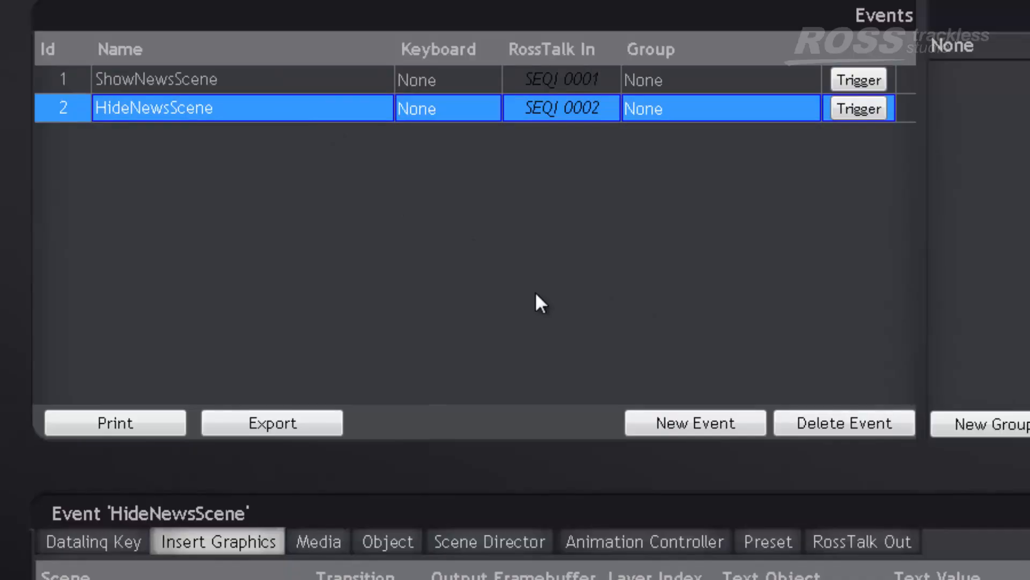
Create a third event and name it Lowerthird
{"action": "left_click", "coordinate": [696, 427]}
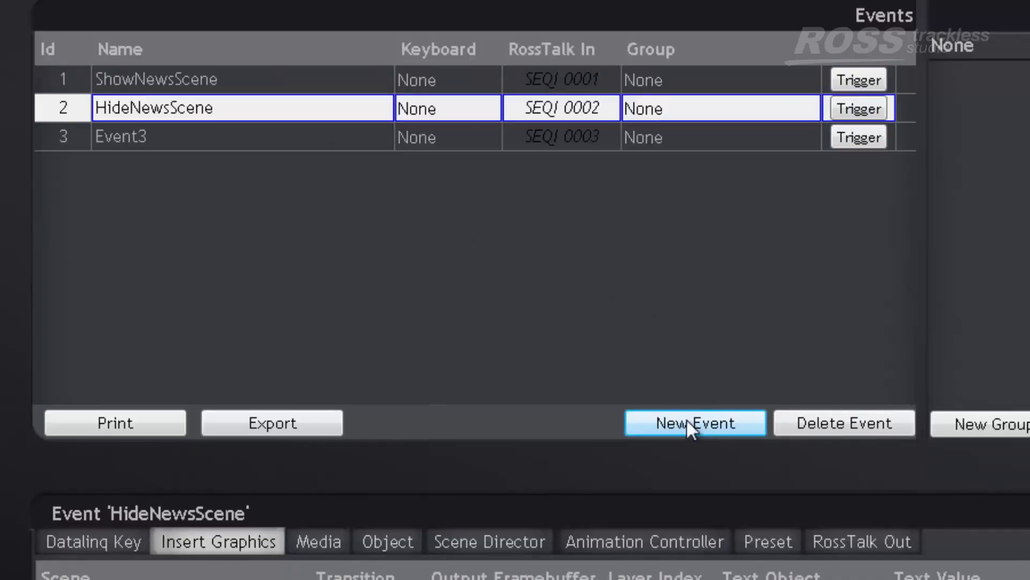
{"action": "left_click", "coordinate": [207, 138]}
{"action": "left_click", "coordinate": [158, 138]}
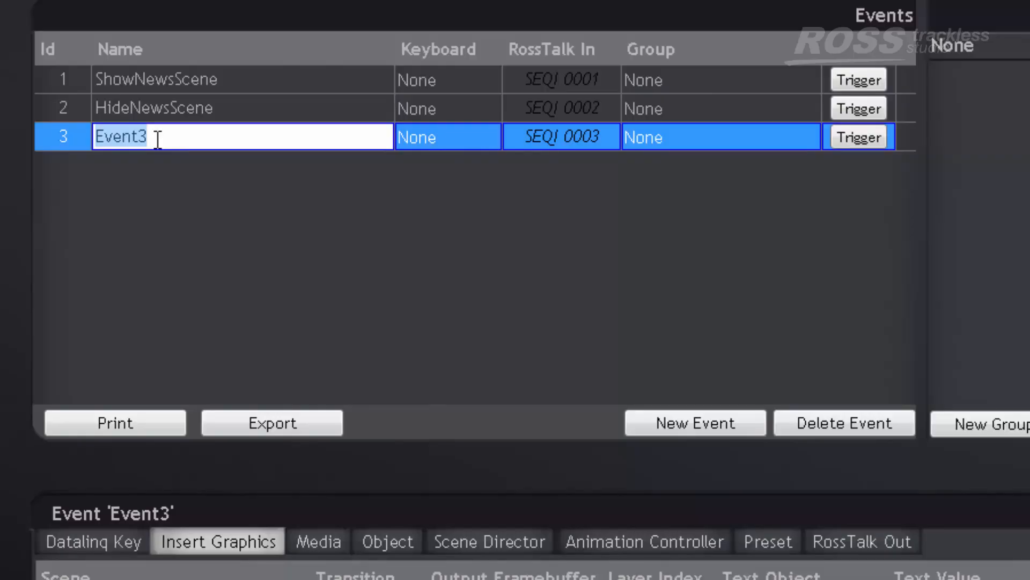
{"action": "type", "text": "Lowerthird"}
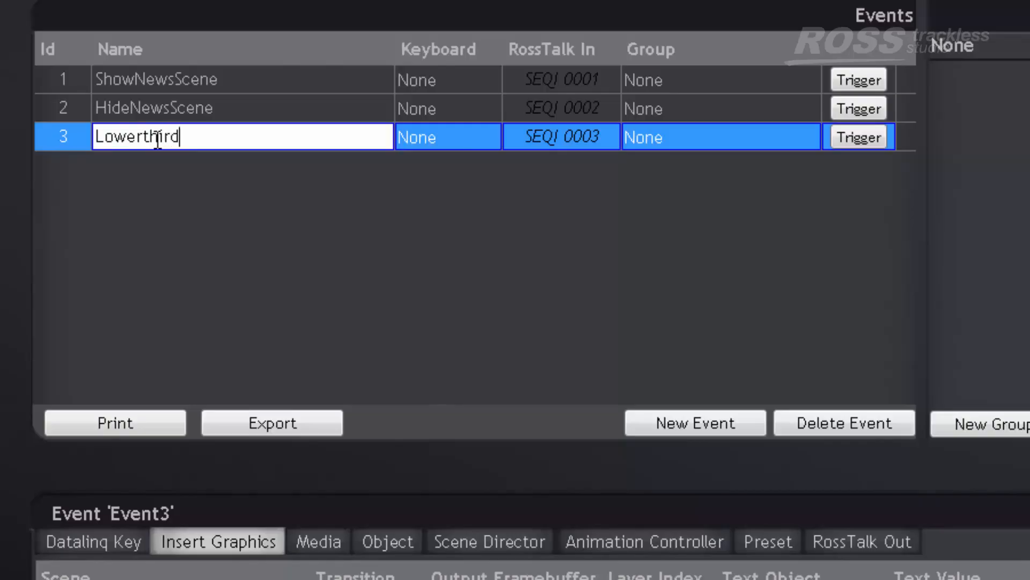
{"action": "key", "text": "Return"}
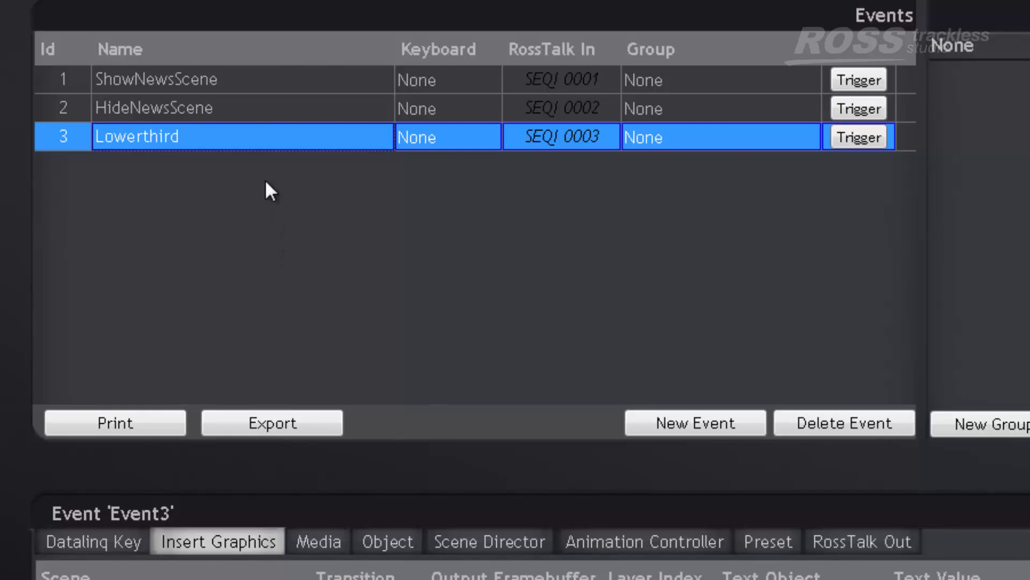
Add an insert-graphics layer to the Lowerthird event and choose LOWERTHID_STATIC as its scene
{"action": "left_click", "coordinate": [239, 538]}
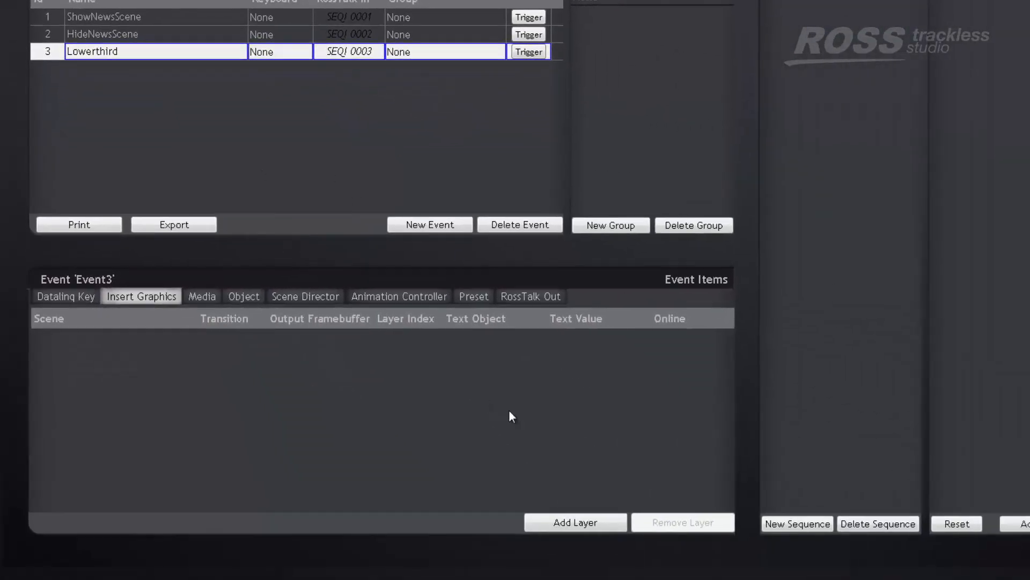
{"action": "left_click", "coordinate": [567, 523]}
{"action": "double_click", "coordinate": [142, 340]}
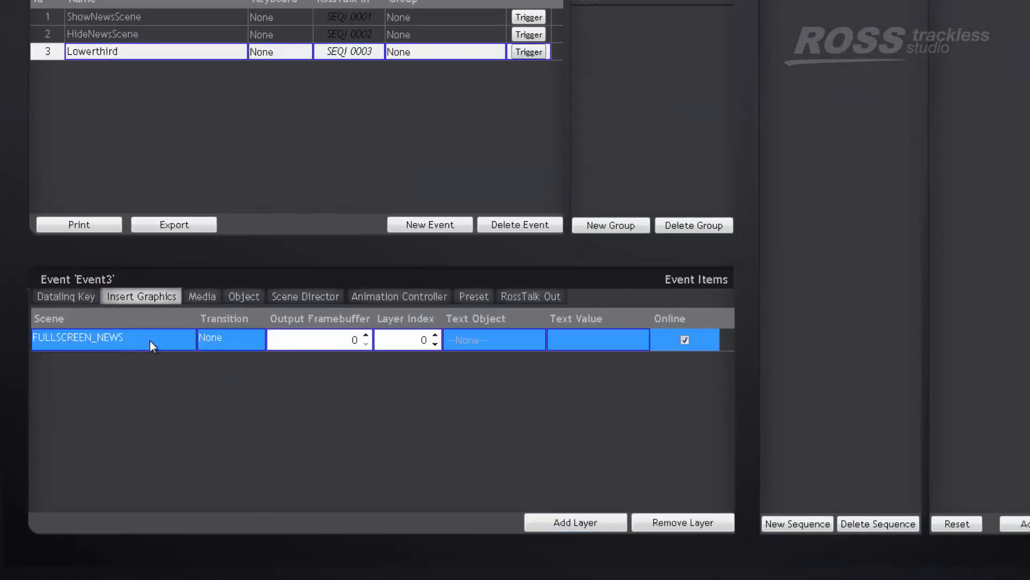
{"action": "left_click", "coordinate": [144, 339]}
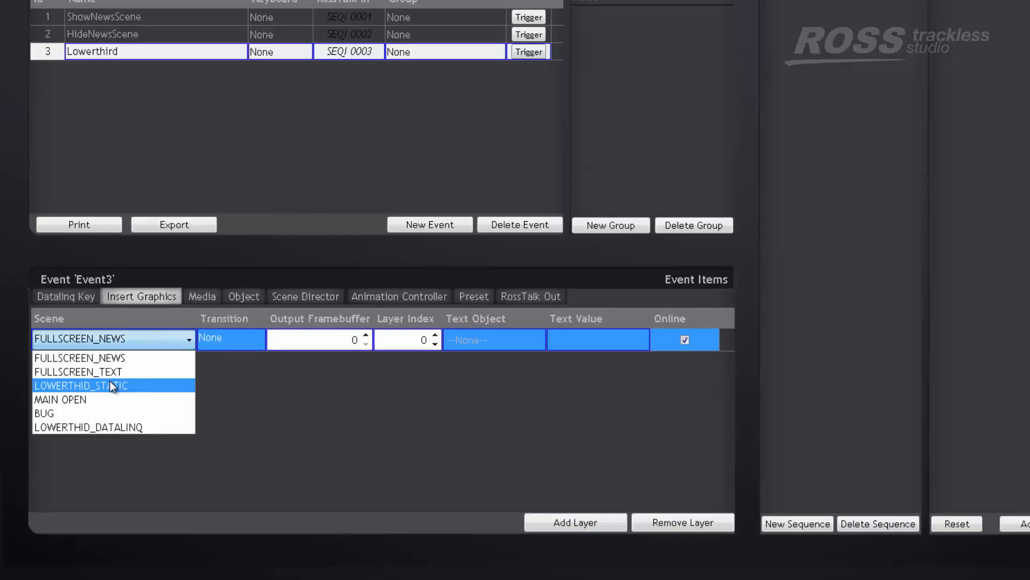
{"action": "left_click", "coordinate": [124, 386]}
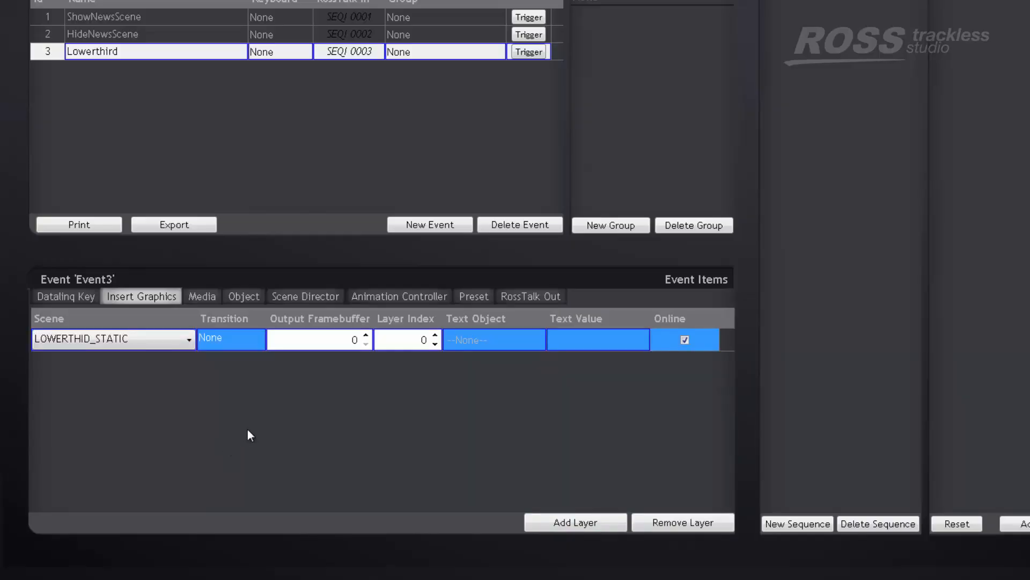
Switch to XPression Studio and examine the Line 1, Line 2 and Line 3 text objects of the LOWERTHID_STATIC scene
{"action": "key", "text": "super"}
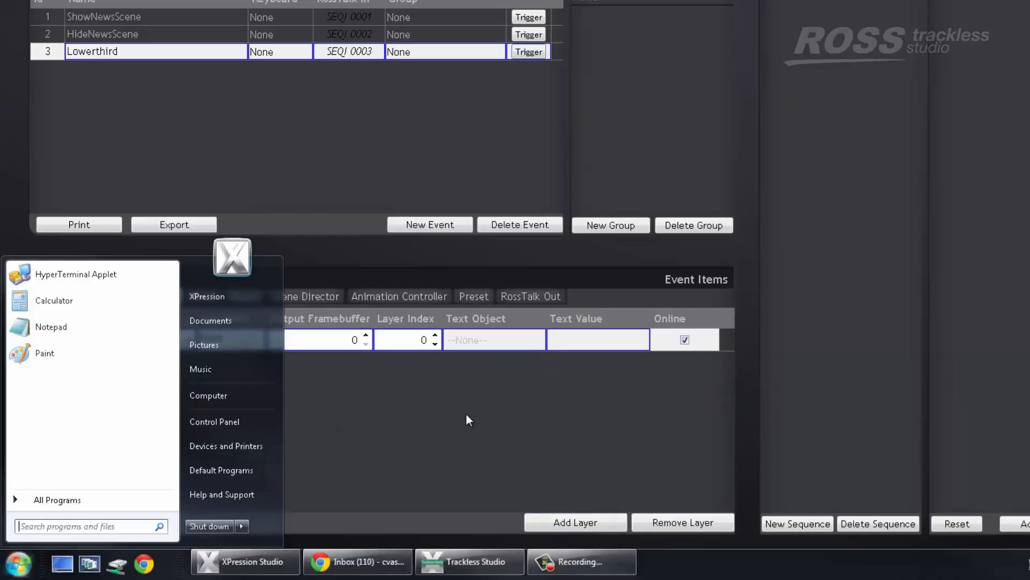
{"action": "left_click", "coordinate": [272, 563]}
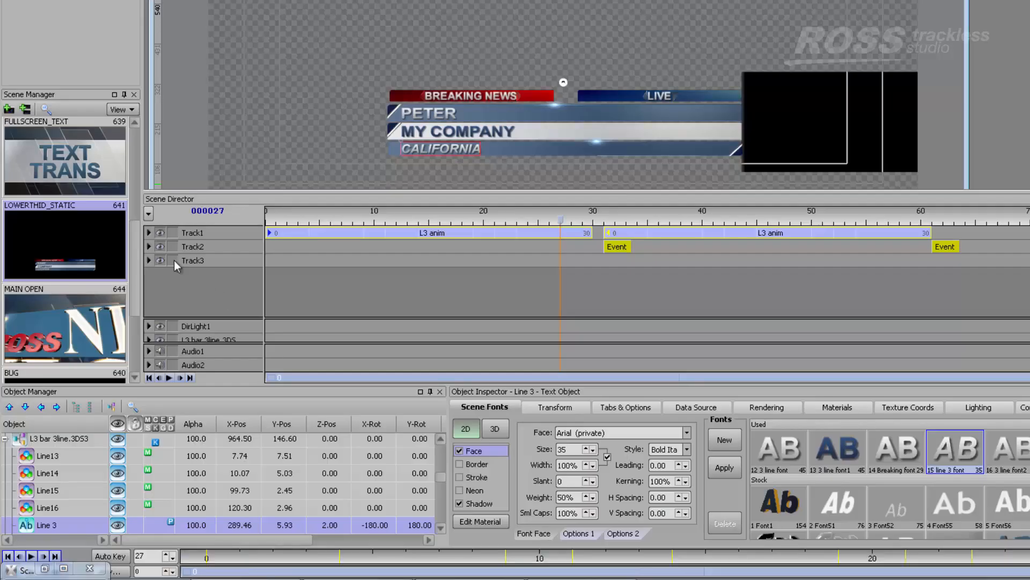
{"action": "left_click", "coordinate": [77, 228]}
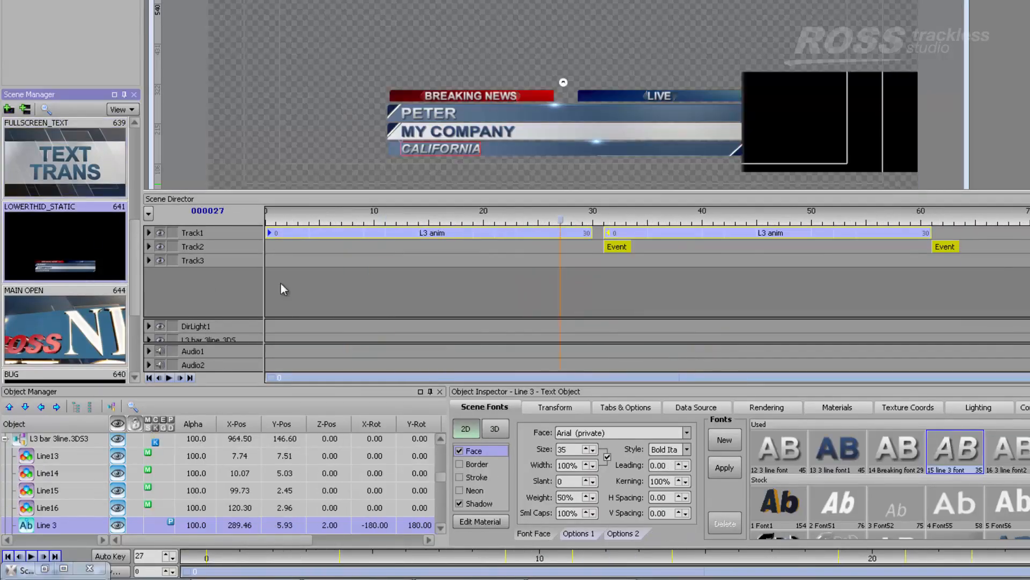
{"action": "left_click", "coordinate": [441, 115]}
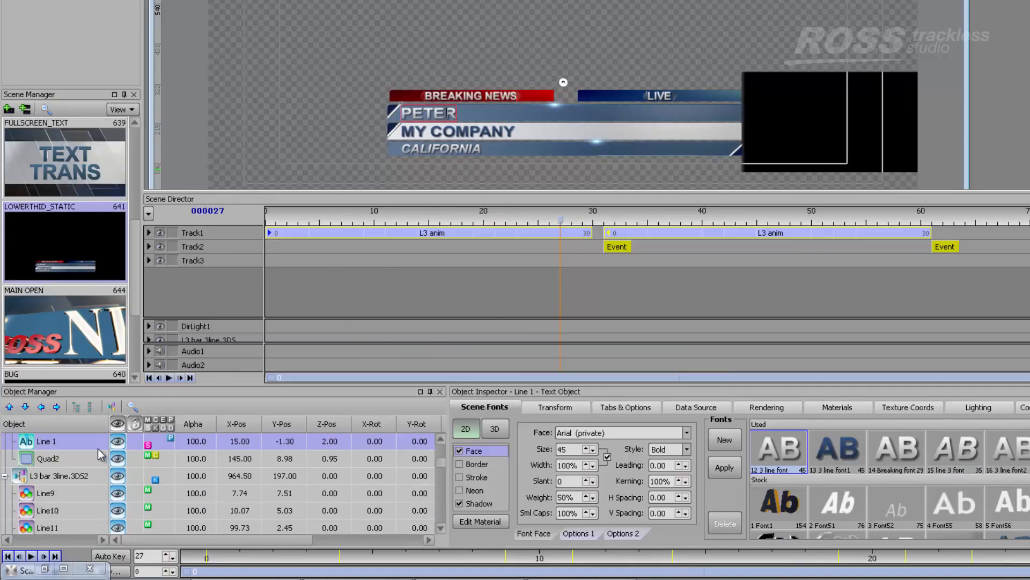
{"action": "left_click", "coordinate": [443, 132]}
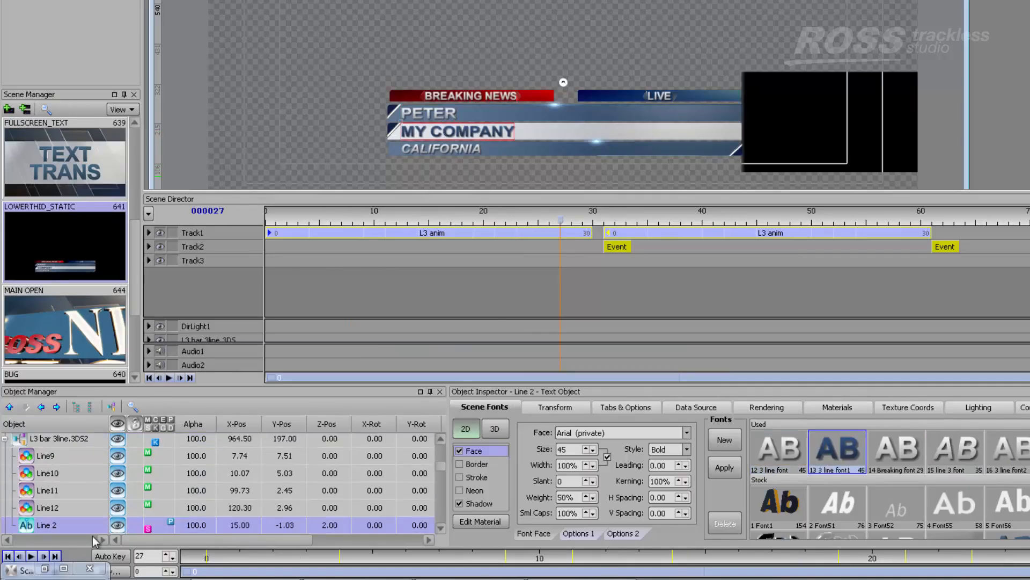
{"action": "left_click", "coordinate": [450, 151]}
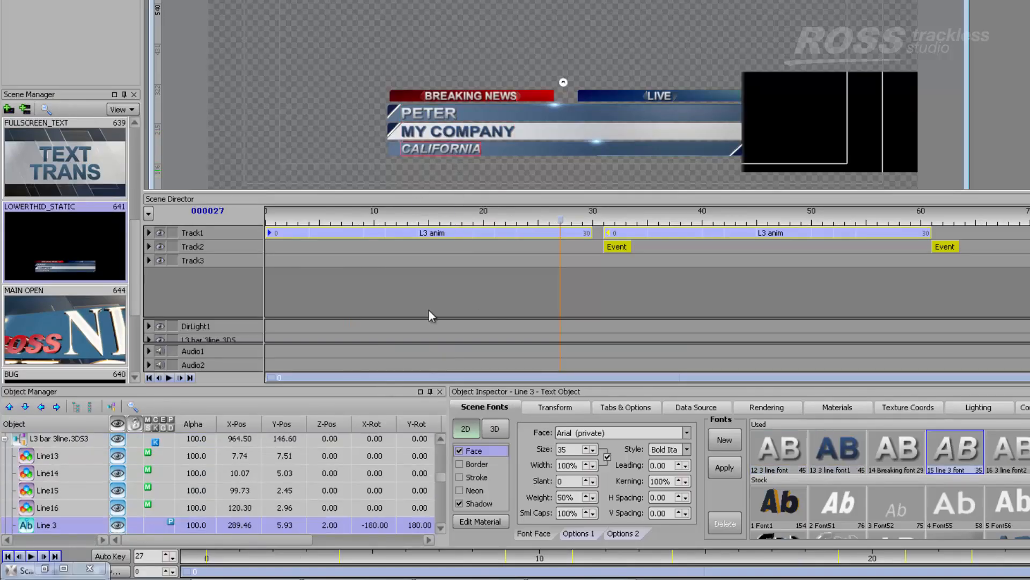
{"action": "left_click", "coordinate": [433, 115]}
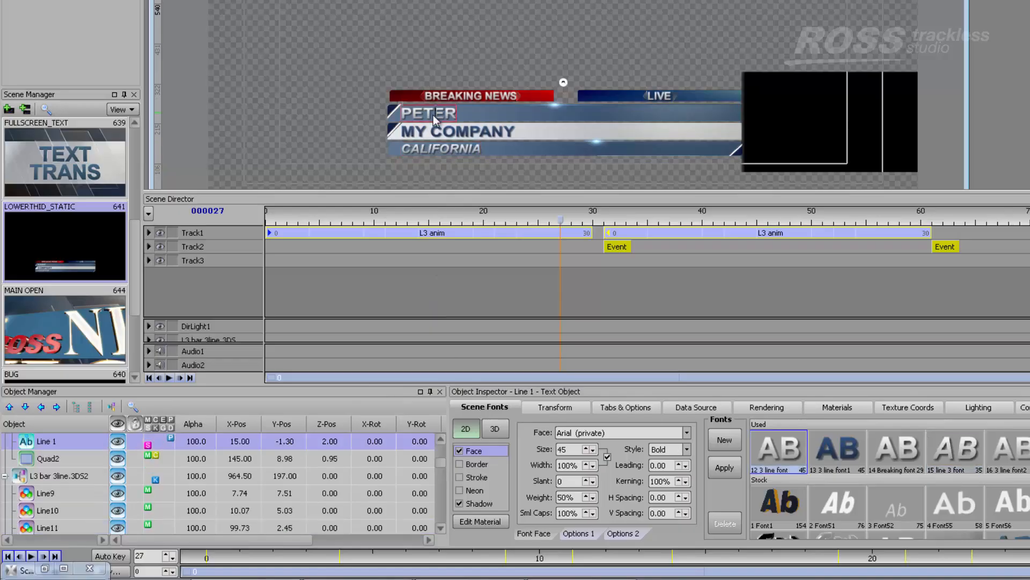
Switch back to Trackless Studio and set the transition of the Lowerthird event's LOWERTHID_STATIC layer to Crossfade
{"action": "key", "text": "super"}
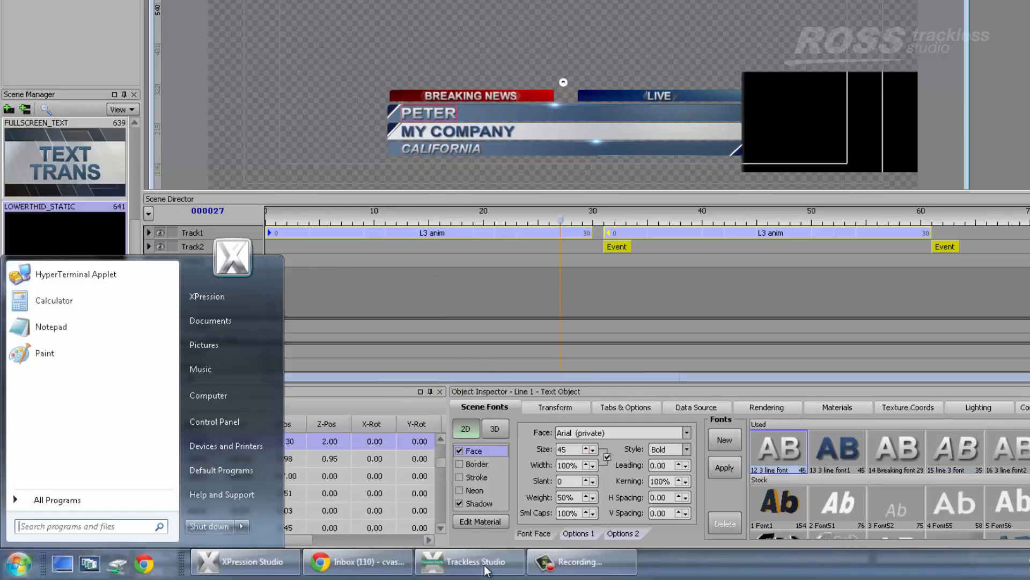
{"action": "left_click", "coordinate": [482, 567]}
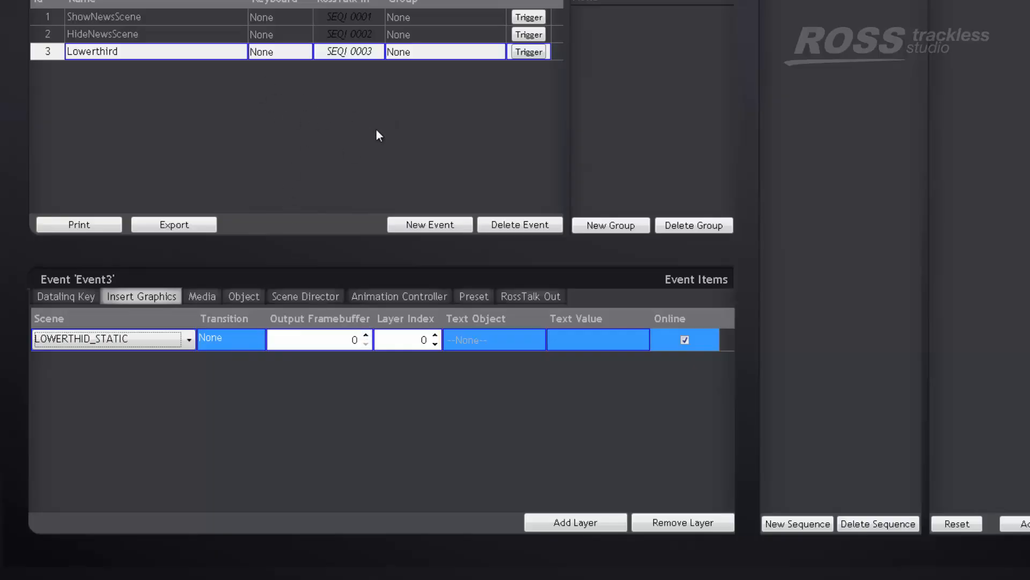
{"action": "left_click", "coordinate": [124, 343]}
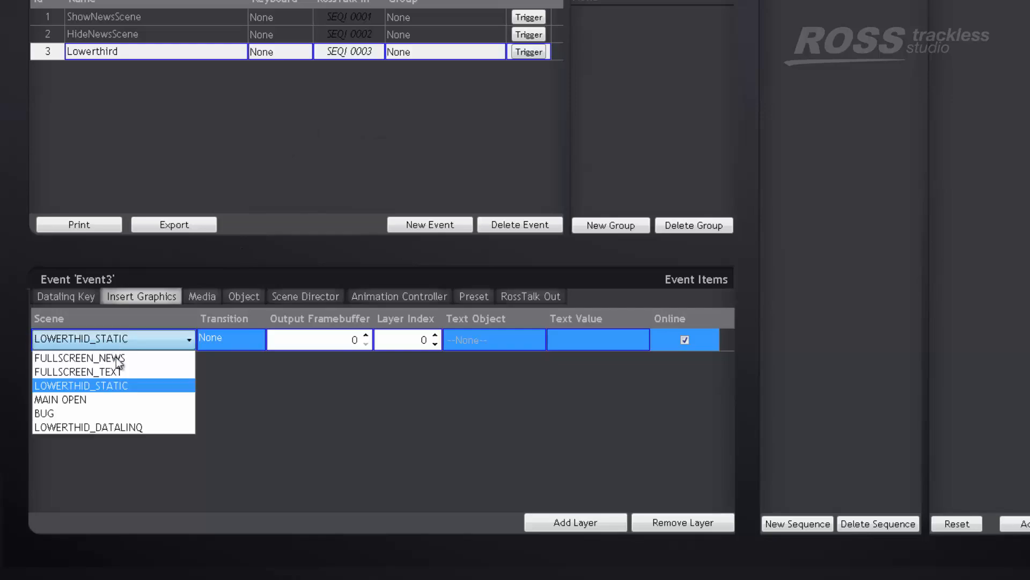
{"action": "left_click", "coordinate": [111, 386]}
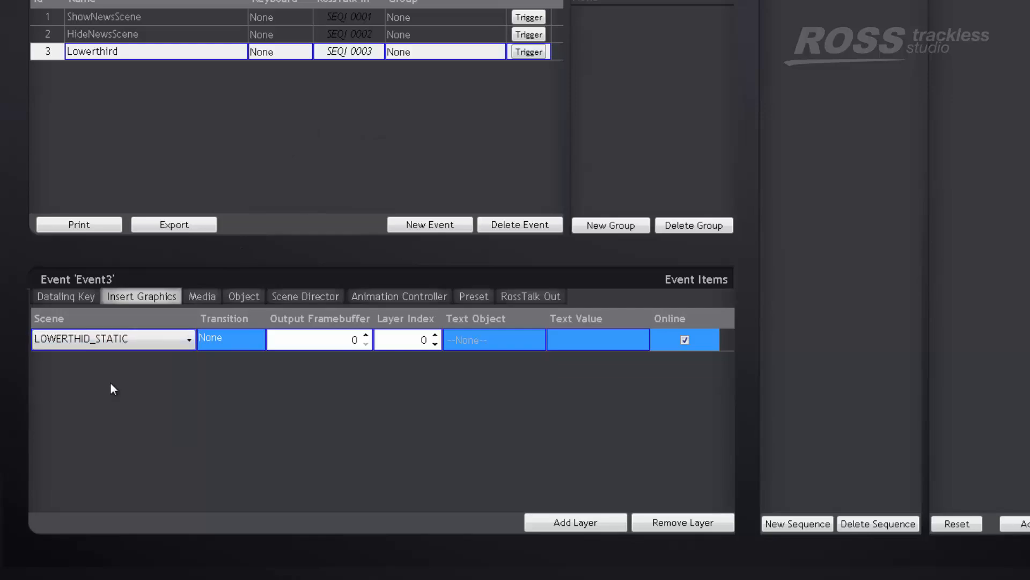
{"action": "left_click", "coordinate": [252, 342]}
{"action": "left_click", "coordinate": [242, 343]}
{"action": "left_click", "coordinate": [234, 385]}
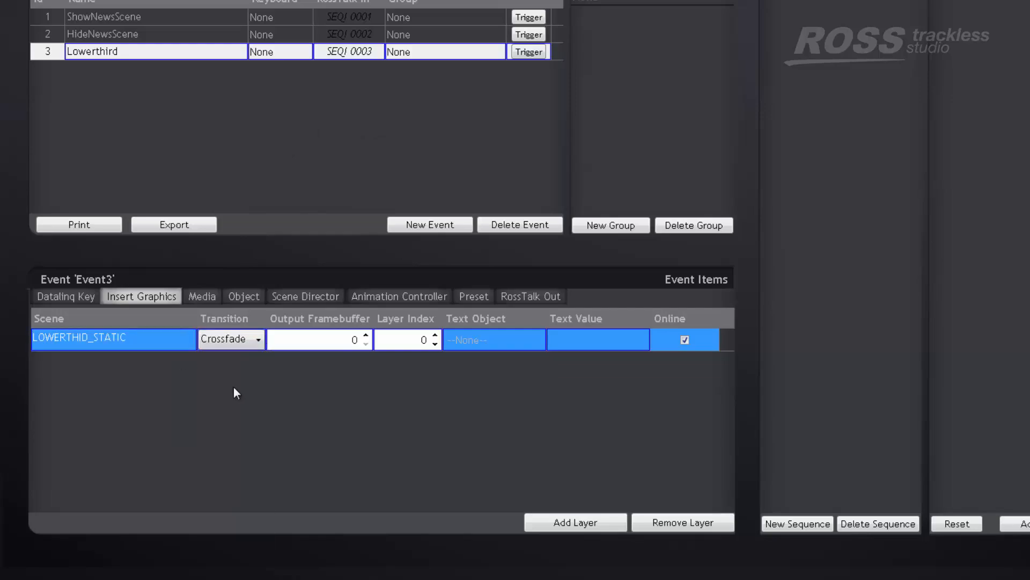
Assign text object Line 1 to the first Lowerthird layer and enter the presenter's full name as its text value
{"action": "left_click", "coordinate": [488, 340]}
{"action": "left_click", "coordinate": [482, 339]}
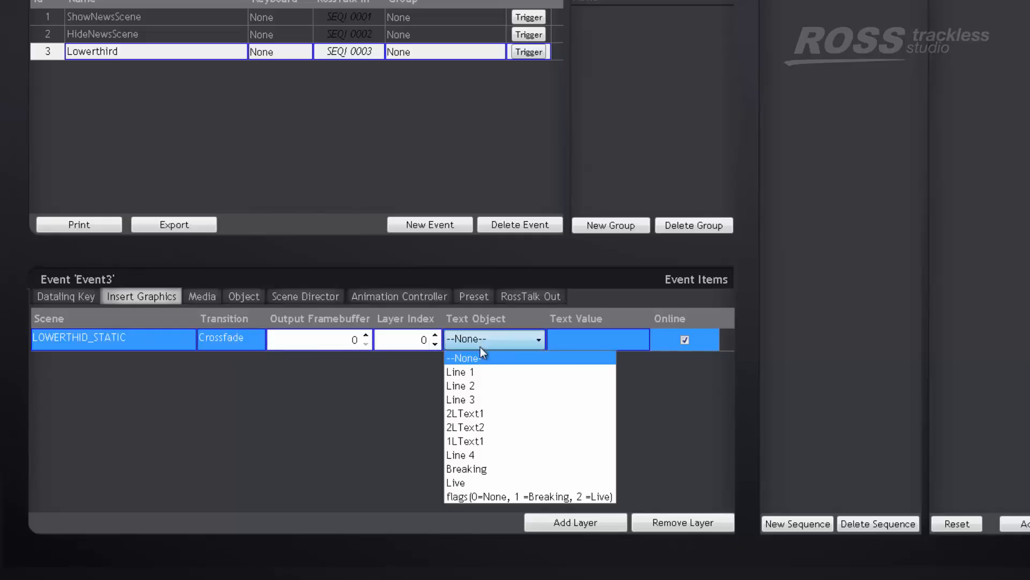
{"action": "left_click", "coordinate": [478, 372]}
{"action": "left_click", "coordinate": [573, 344]}
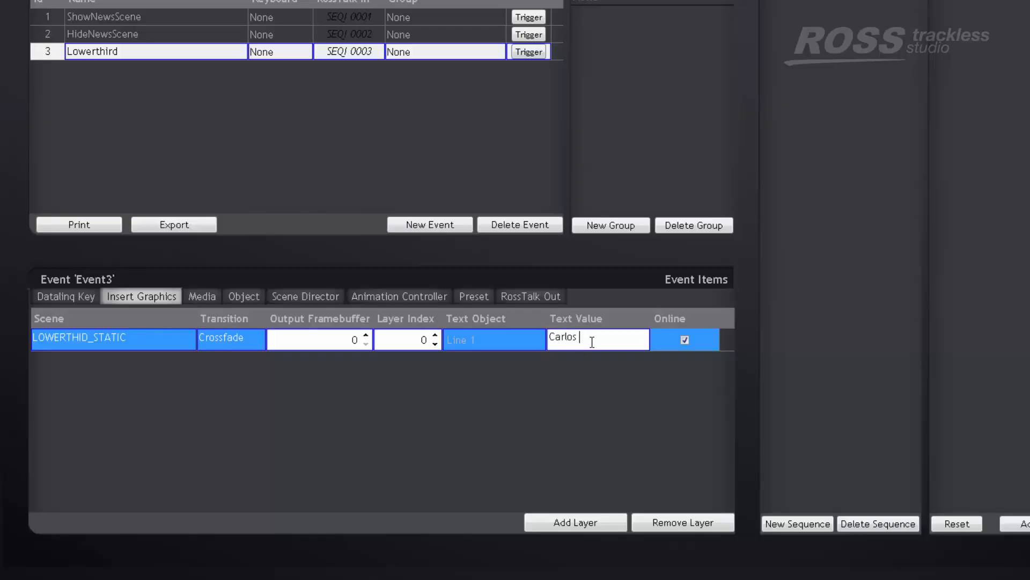
{"action": "type", "text": "quez"}
{"action": "key", "text": "Return"}
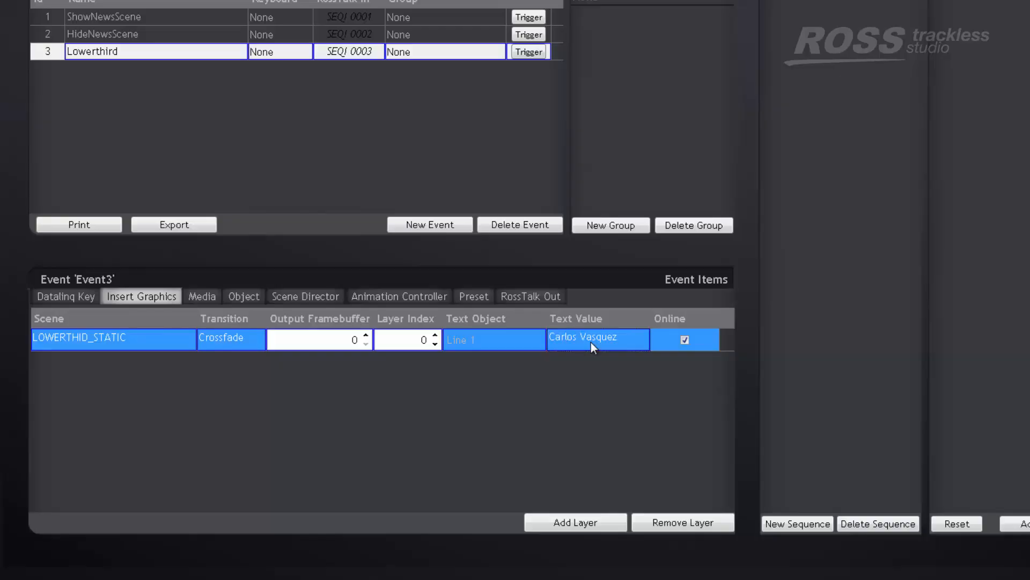
Add a second layer to the Lowerthird event with the LOWERTHID_STATIC scene and a Crossfade transition
{"action": "left_click", "coordinate": [573, 522]}
{"action": "left_click", "coordinate": [106, 364]}
{"action": "left_click", "coordinate": [119, 366]}
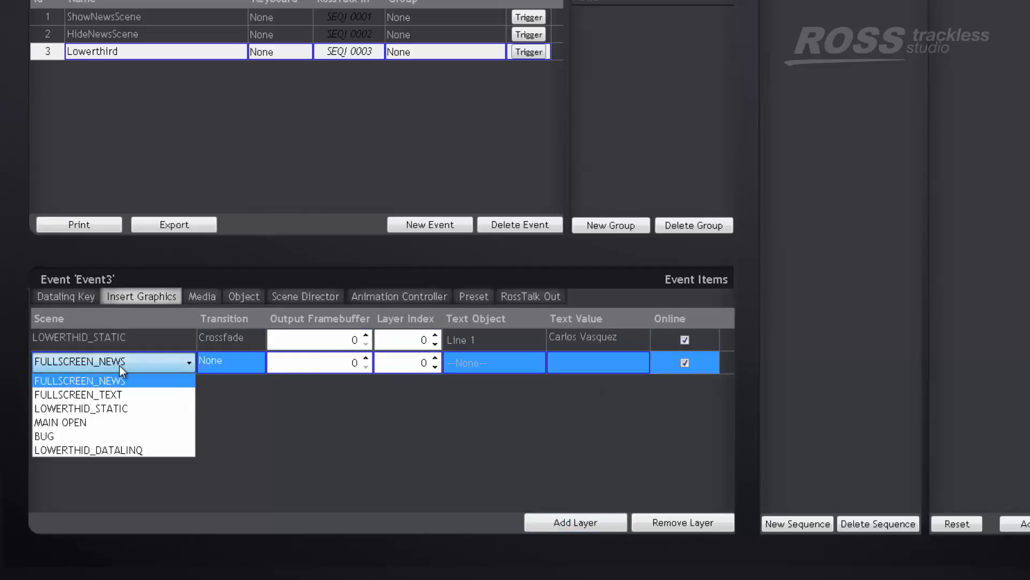
{"action": "left_click", "coordinate": [114, 407]}
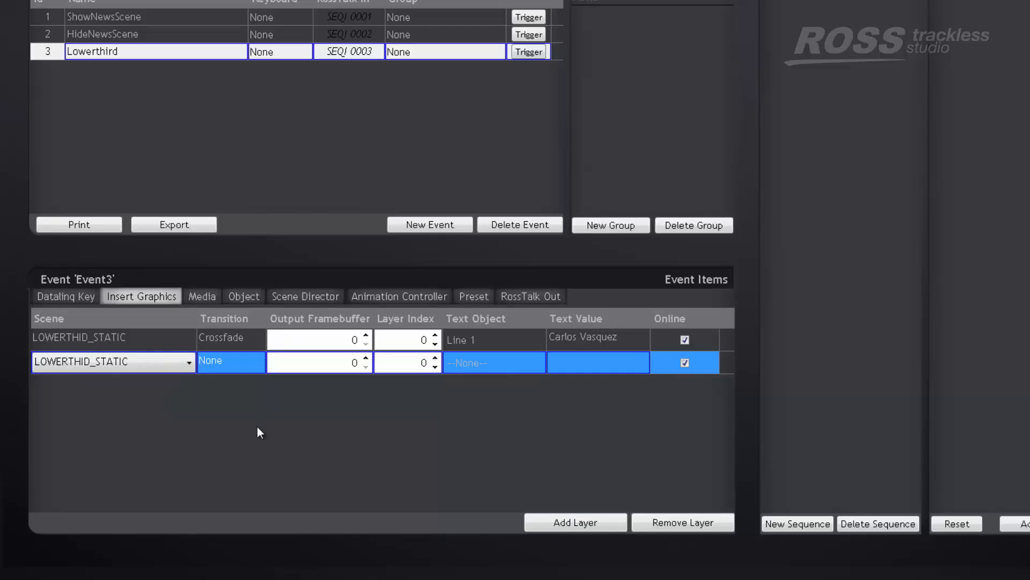
{"action": "left_click", "coordinate": [240, 366]}
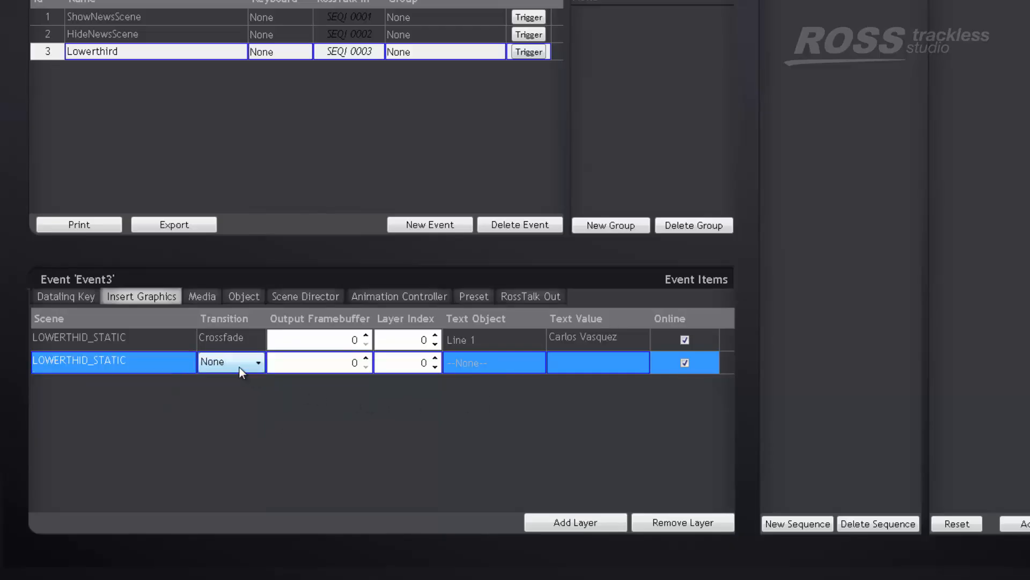
{"action": "left_click", "coordinate": [239, 367]}
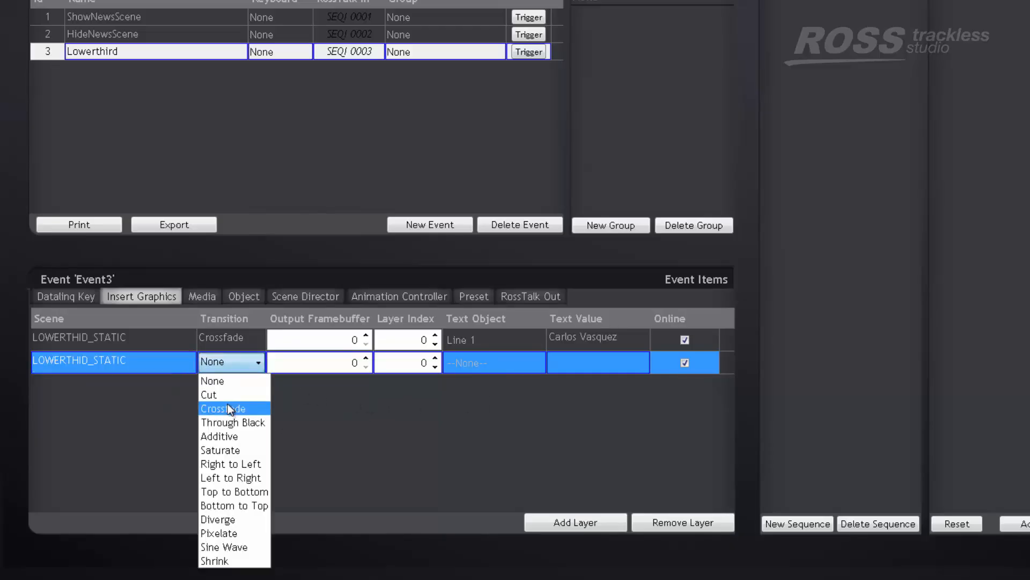
{"action": "left_click", "coordinate": [230, 409]}
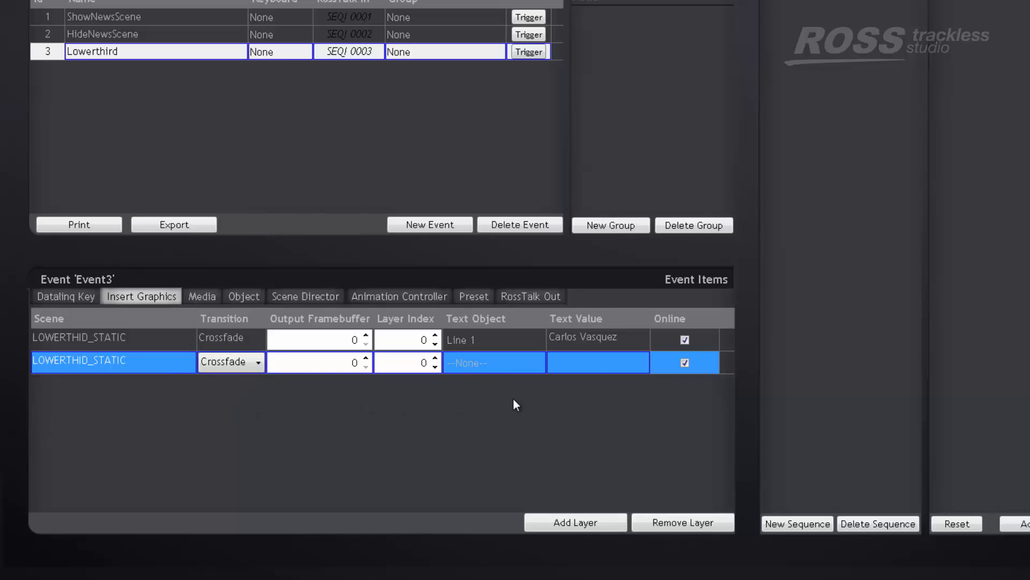
Assign text object Line 2 to the second Lowerthird layer and set its text value to Company Name 01
{"action": "left_click", "coordinate": [491, 365]}
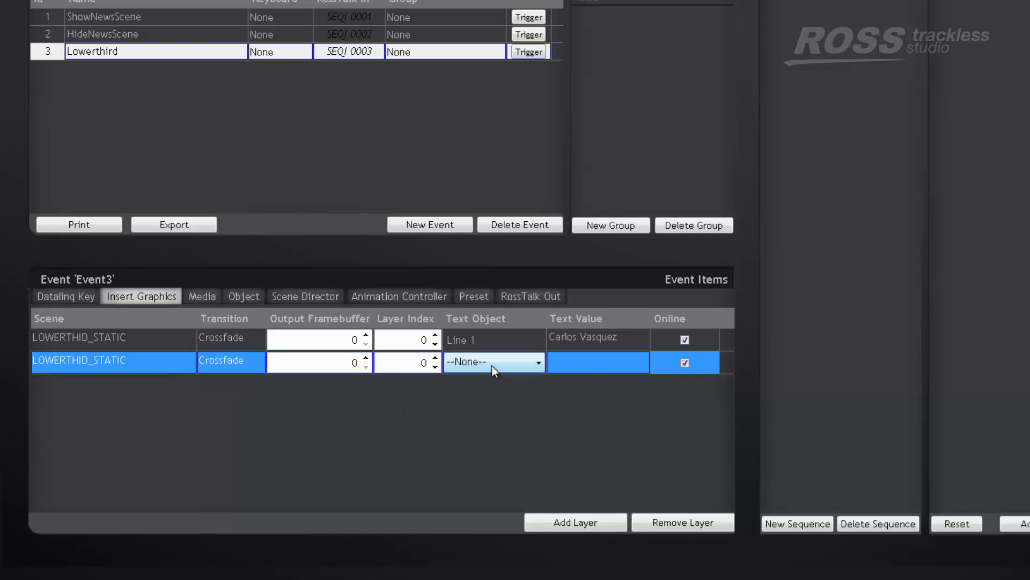
{"action": "left_click", "coordinate": [480, 364]}
{"action": "left_click", "coordinate": [479, 411]}
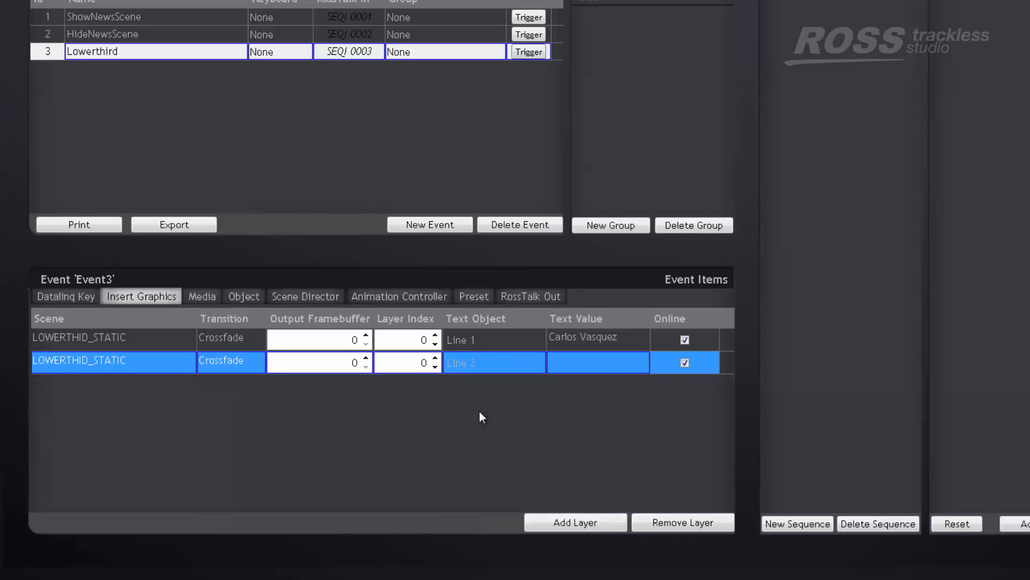
{"action": "left_click", "coordinate": [589, 365]}
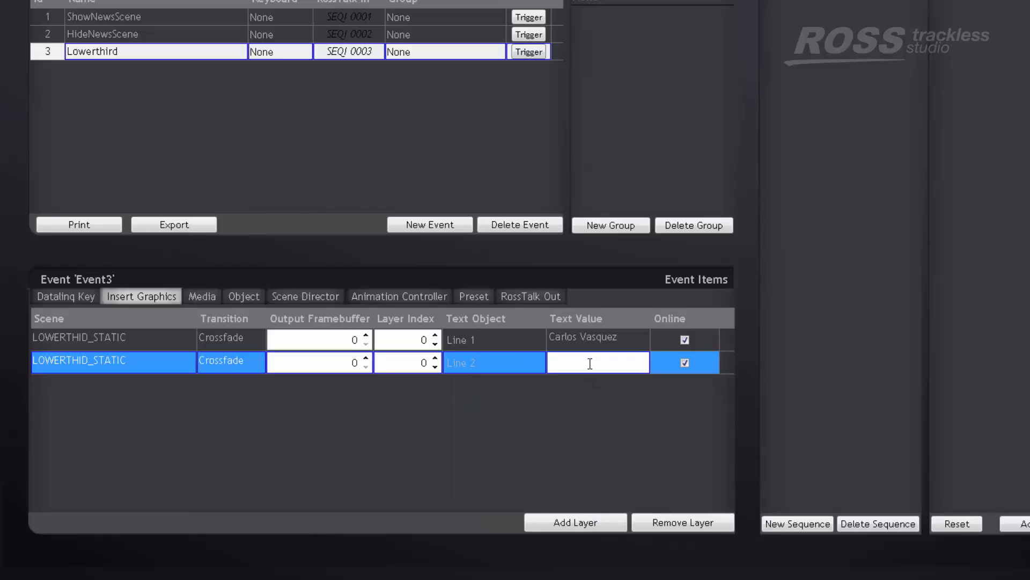
{"action": "type", "text": "Company Name 01"}
{"action": "key", "text": "Return"}
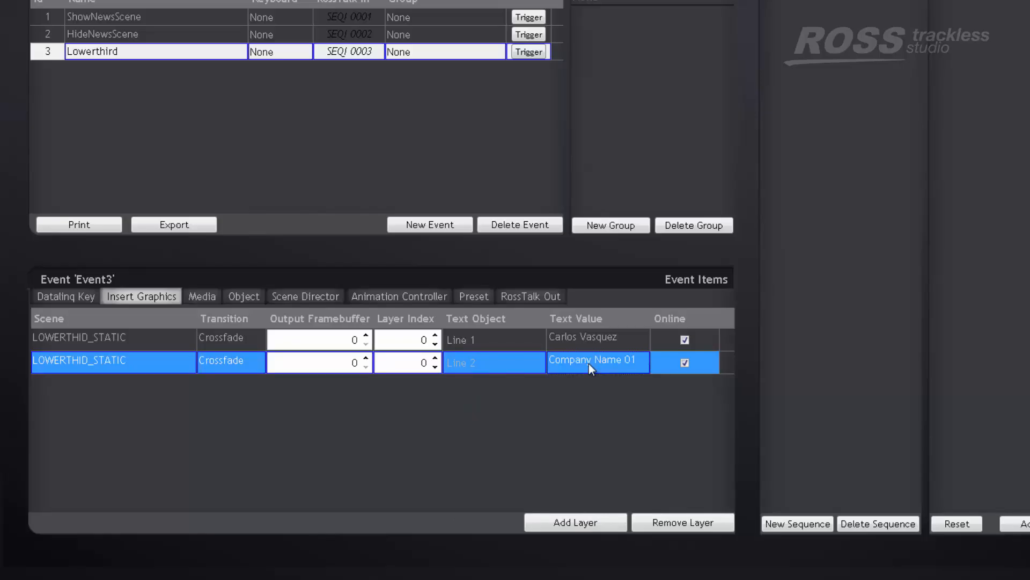
Add a third layer to the Lowerthird event with the LOWERTHID_STATIC scene and a Crossfade transition
{"action": "left_click", "coordinate": [565, 522]}
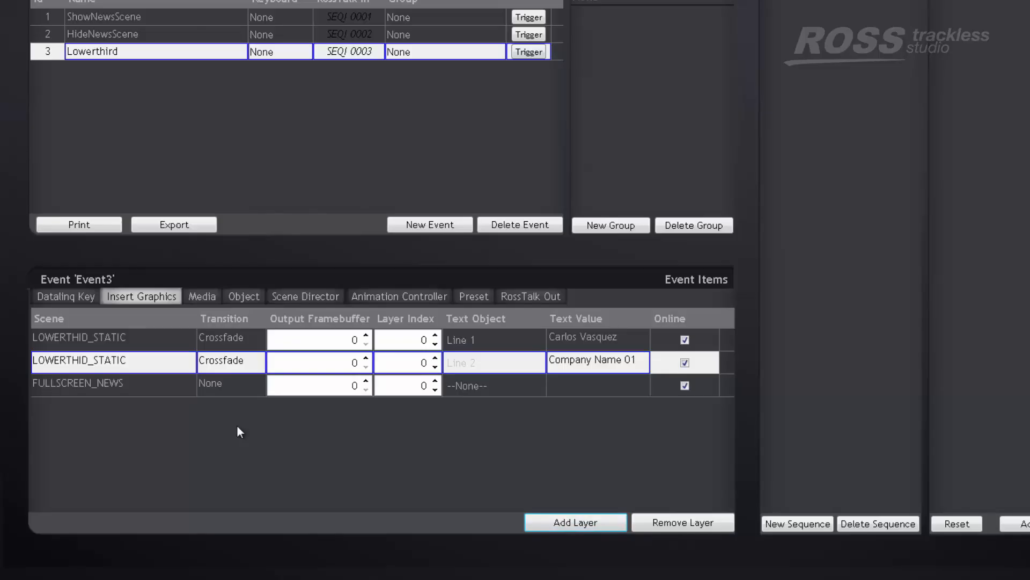
{"action": "left_click", "coordinate": [129, 385]}
{"action": "left_click", "coordinate": [128, 385]}
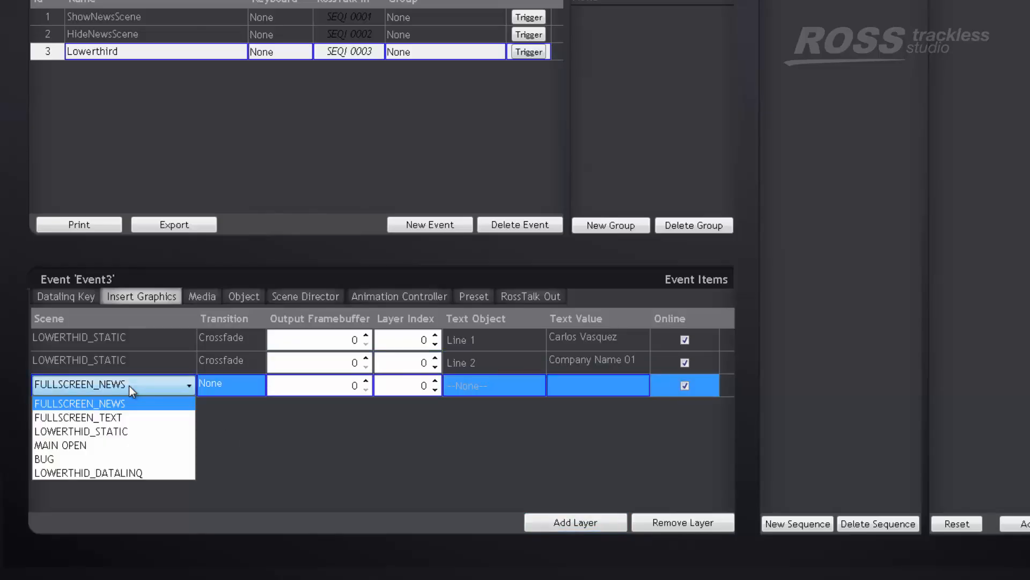
{"action": "left_click", "coordinate": [110, 430]}
{"action": "left_click", "coordinate": [229, 385]}
{"action": "left_click", "coordinate": [231, 382]}
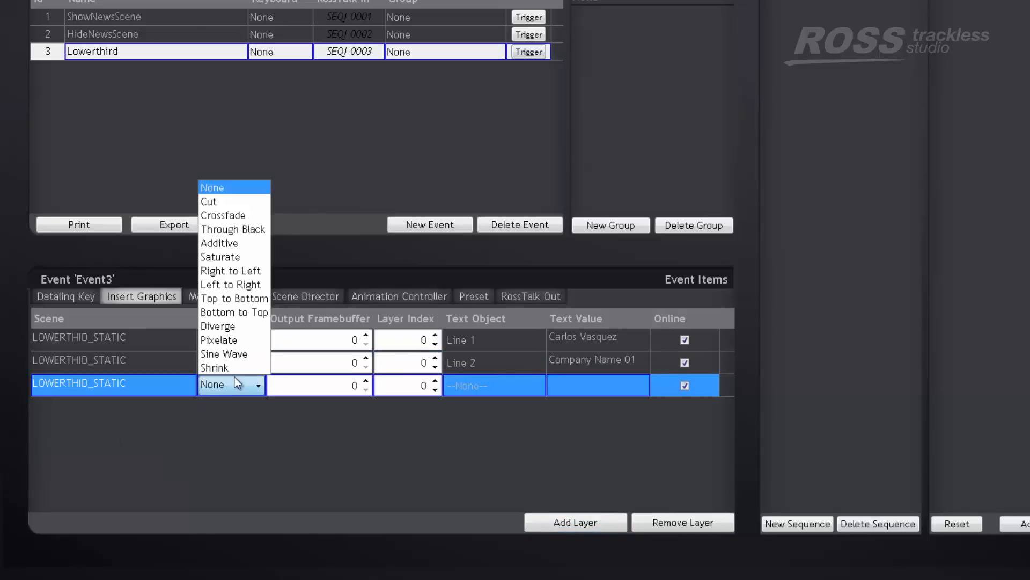
{"action": "left_click", "coordinate": [240, 214]}
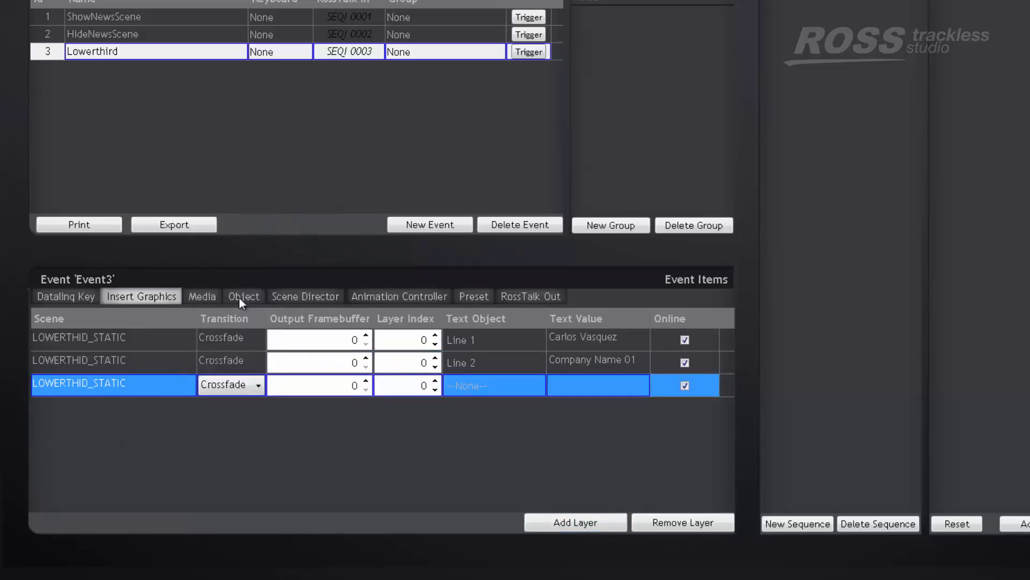
Assign text object Line 3 with the text value Chile to the third layer, and trigger the Lowerthird event
{"action": "left_click", "coordinate": [472, 385]}
{"action": "left_click", "coordinate": [471, 385]}
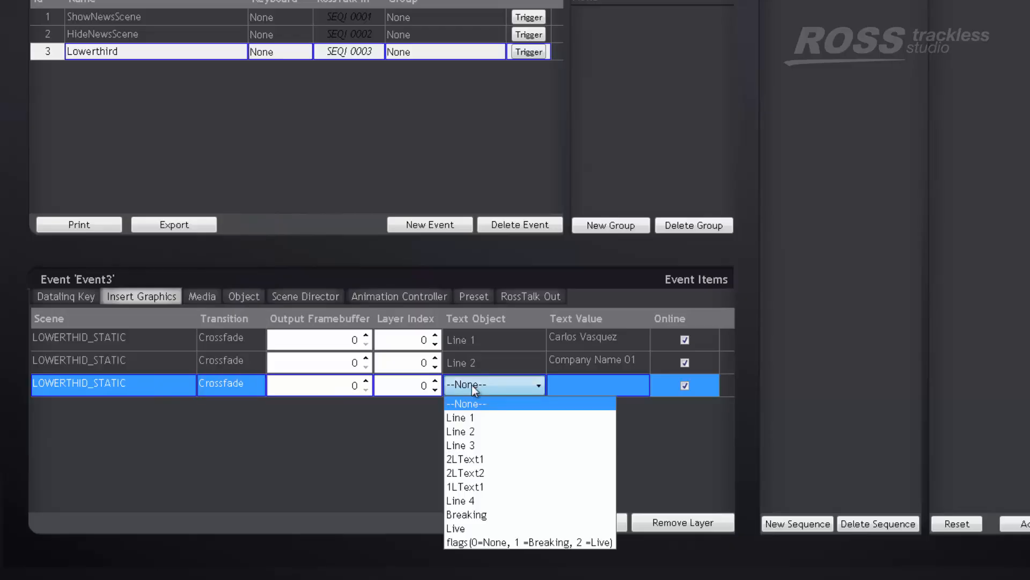
{"action": "left_click", "coordinate": [476, 446]}
{"action": "left_click", "coordinate": [592, 384]}
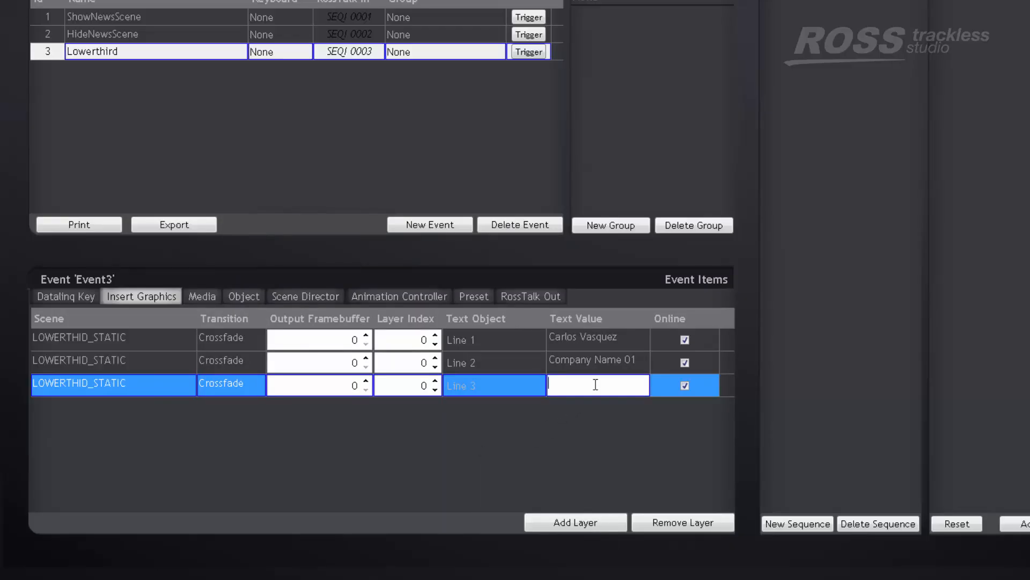
{"action": "type", "text": "Chile"}
{"action": "key", "text": "Return"}
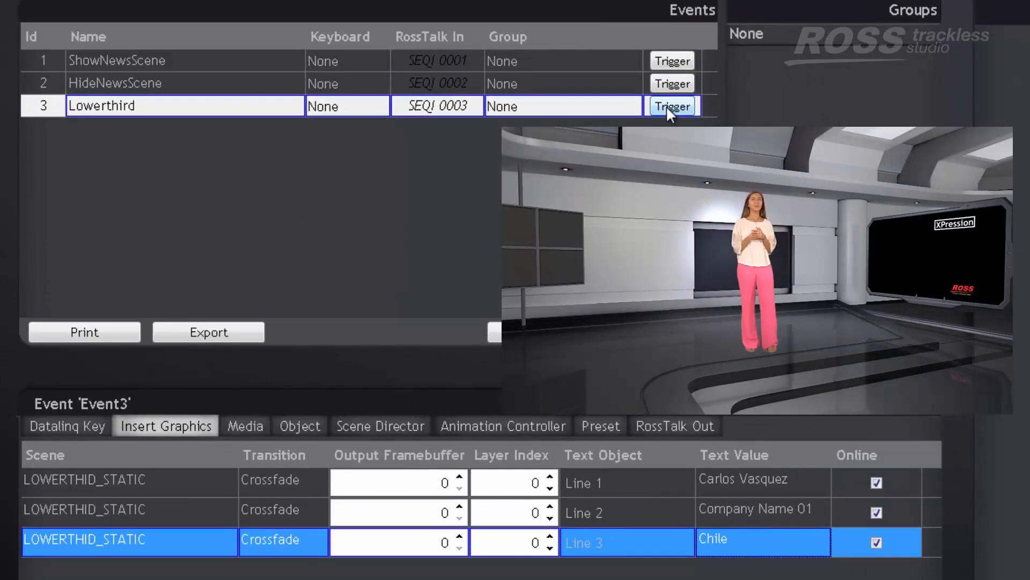
{"action": "left_click", "coordinate": [666, 105]}
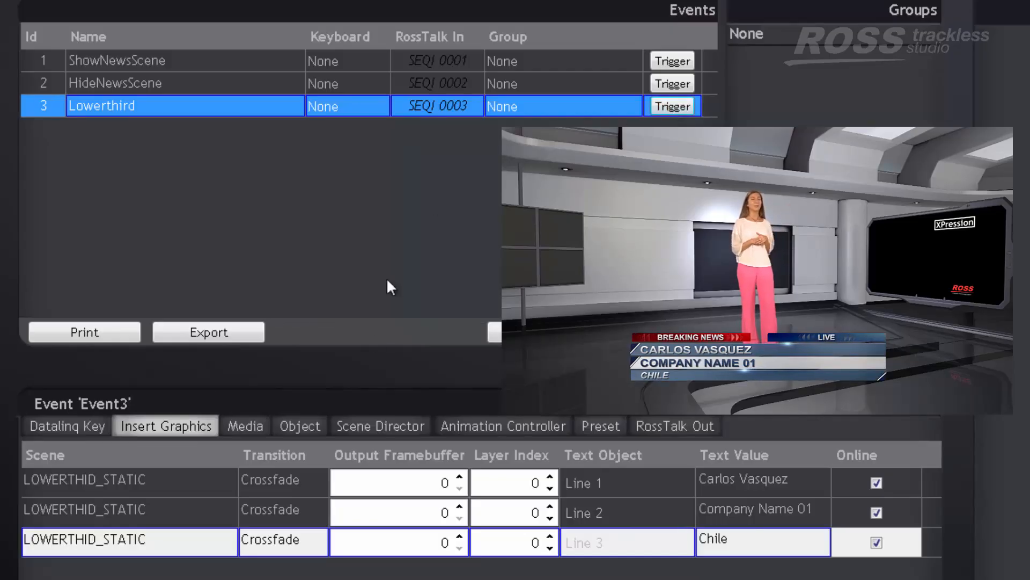
Create a fourth event and name it HideLowerthid
{"action": "left_click", "coordinate": [496, 332]}
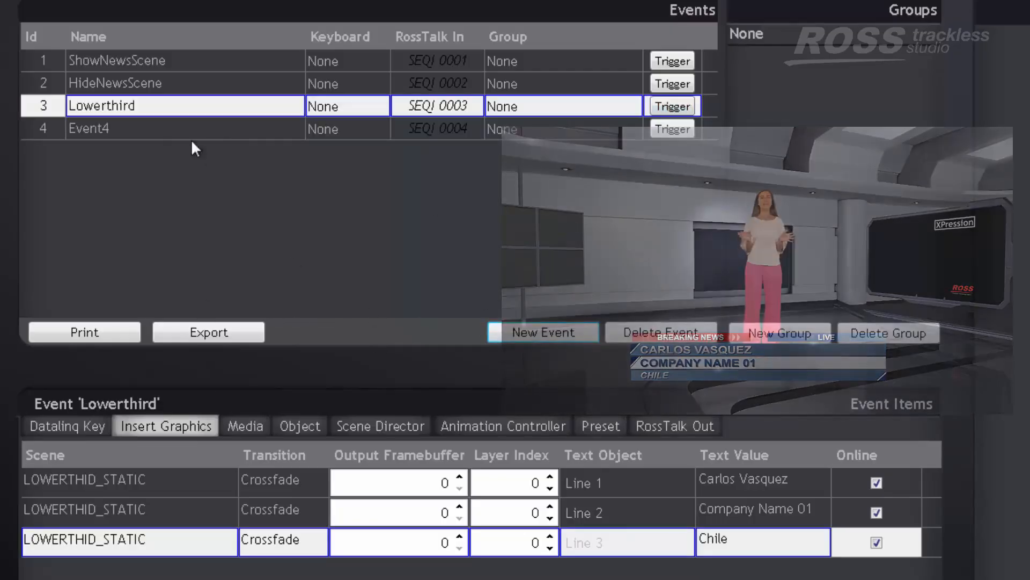
{"action": "left_click", "coordinate": [143, 128]}
{"action": "left_click", "coordinate": [143, 128]}
{"action": "type", "text": "HideLowerthid"}
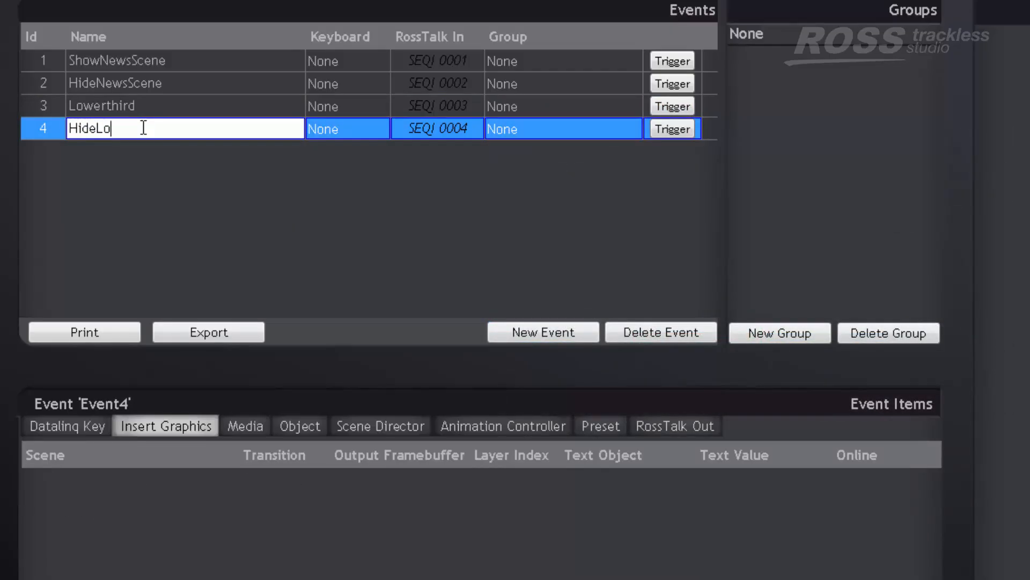
{"action": "key", "text": "Return"}
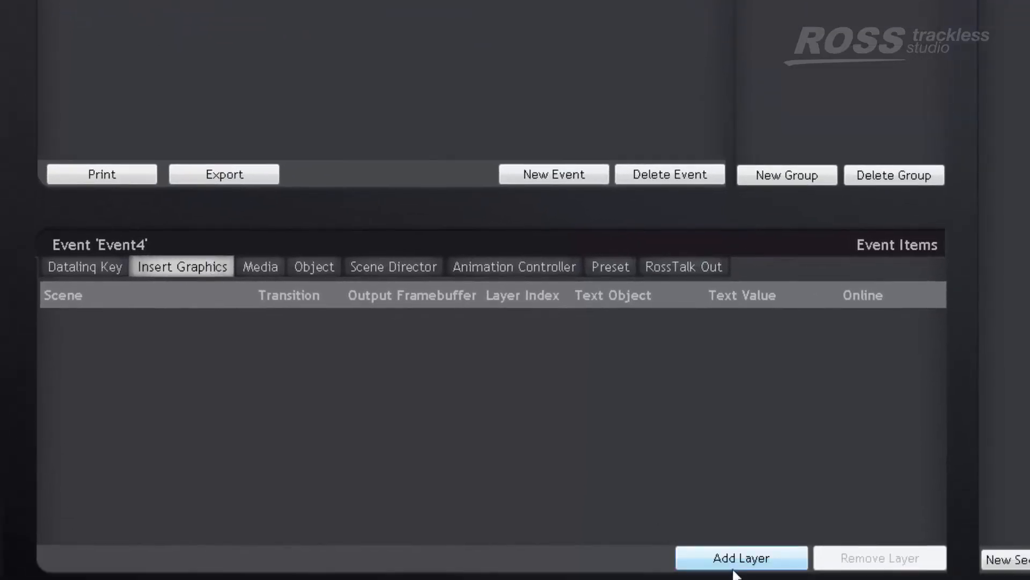
Add an insert-graphics layer to HideLowerthid with the LOWERTHID_STATIC scene and a Through Black transition
{"action": "left_click", "coordinate": [737, 572]}
{"action": "left_click", "coordinate": [180, 330]}
{"action": "left_click", "coordinate": [187, 327]}
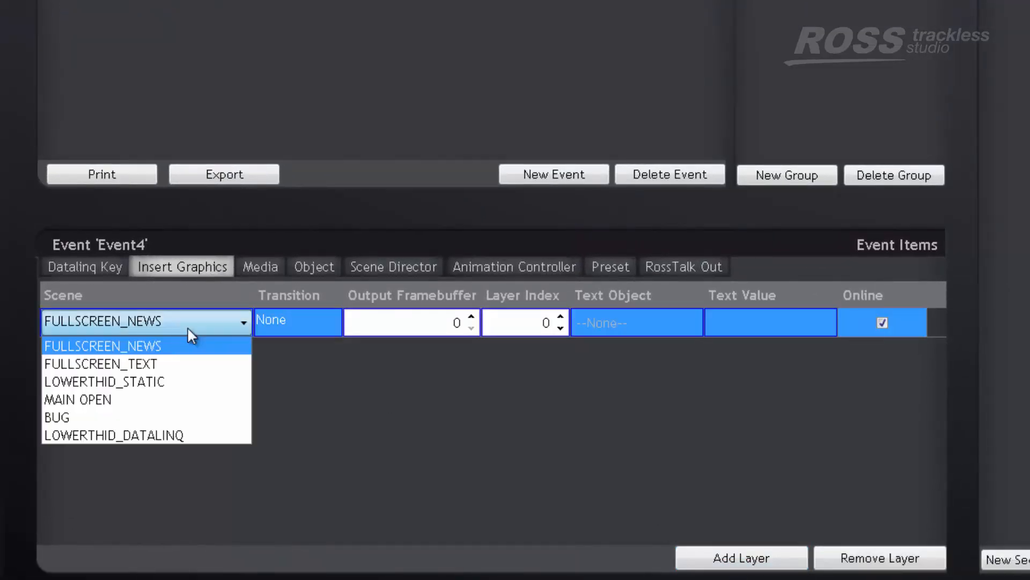
{"action": "left_click", "coordinate": [168, 380]}
{"action": "left_click", "coordinate": [296, 326]}
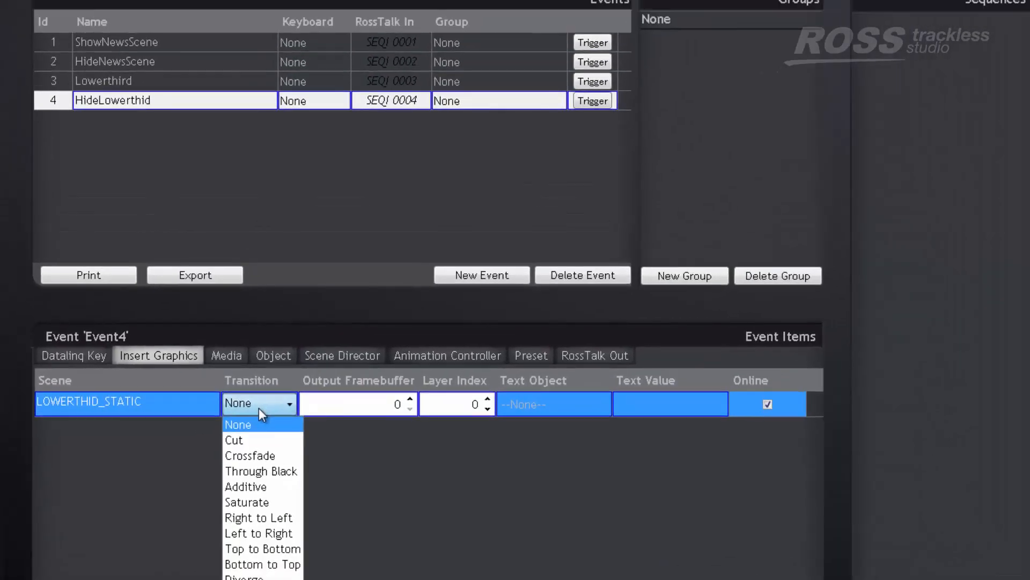
{"action": "left_click", "coordinate": [260, 469]}
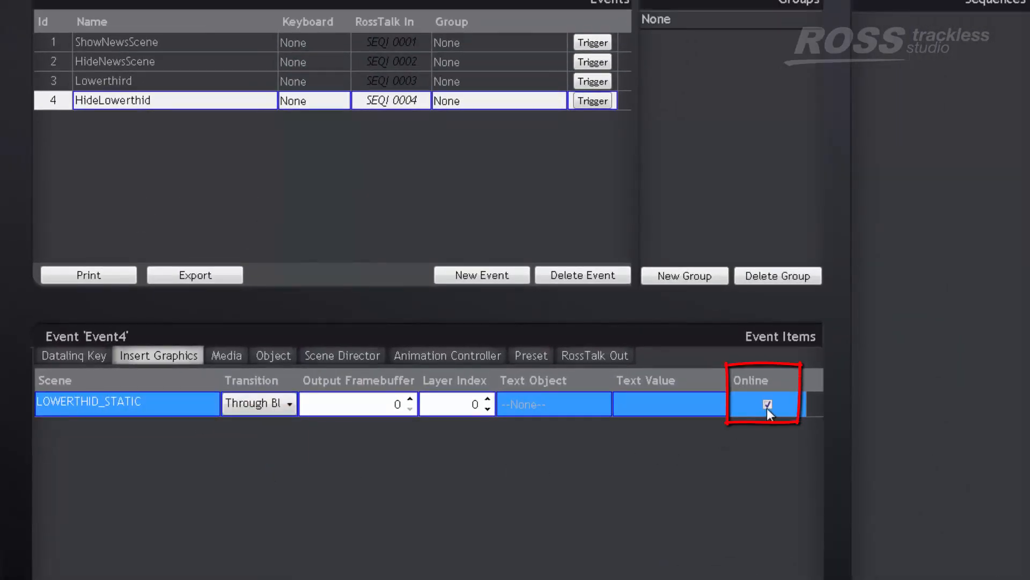
Trigger the HideLowerthid event to take the lower third off screen, and select the ShowNewsScene event
{"action": "left_click", "coordinate": [593, 101]}
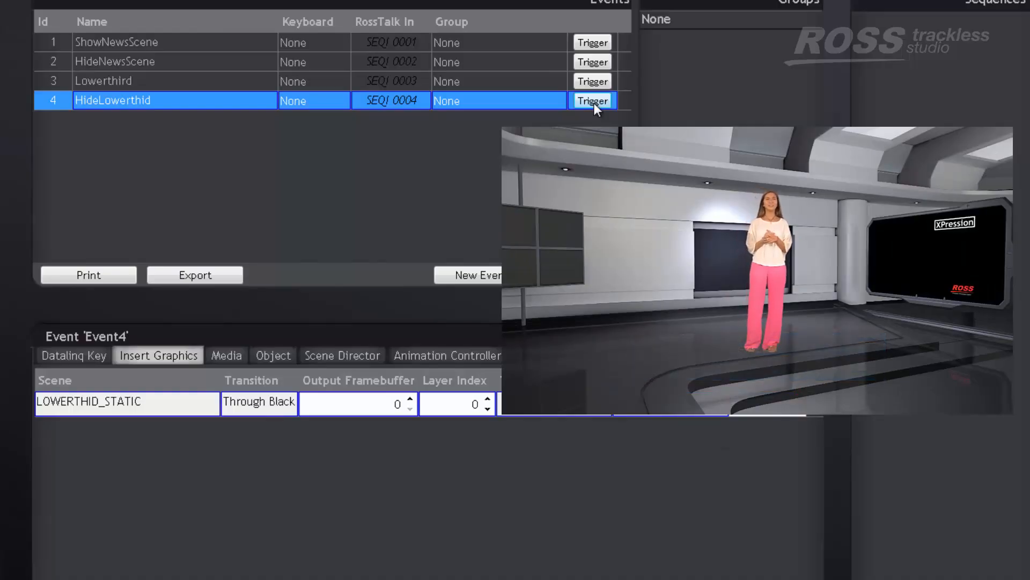
{"action": "left_click", "coordinate": [315, 45]}
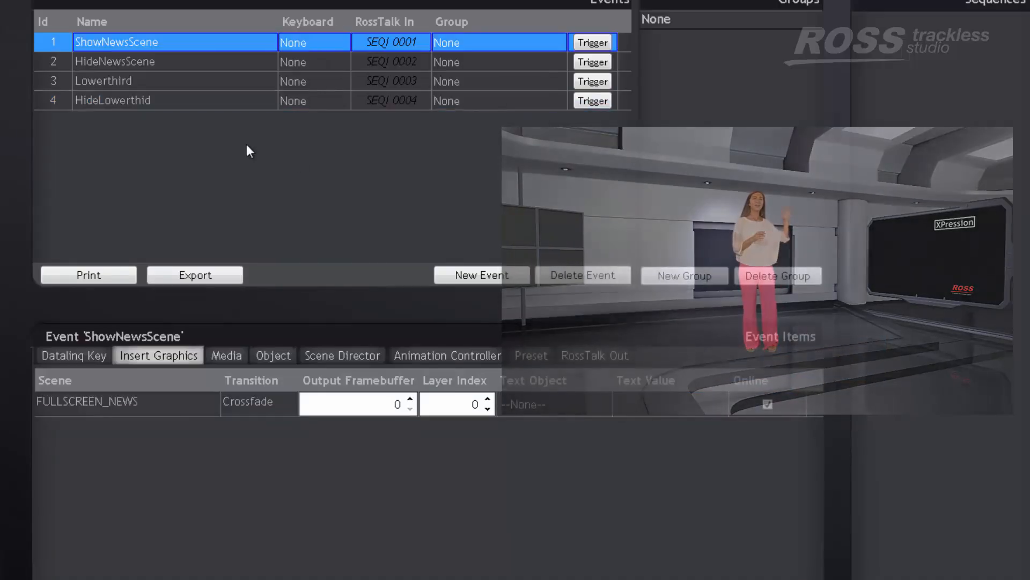